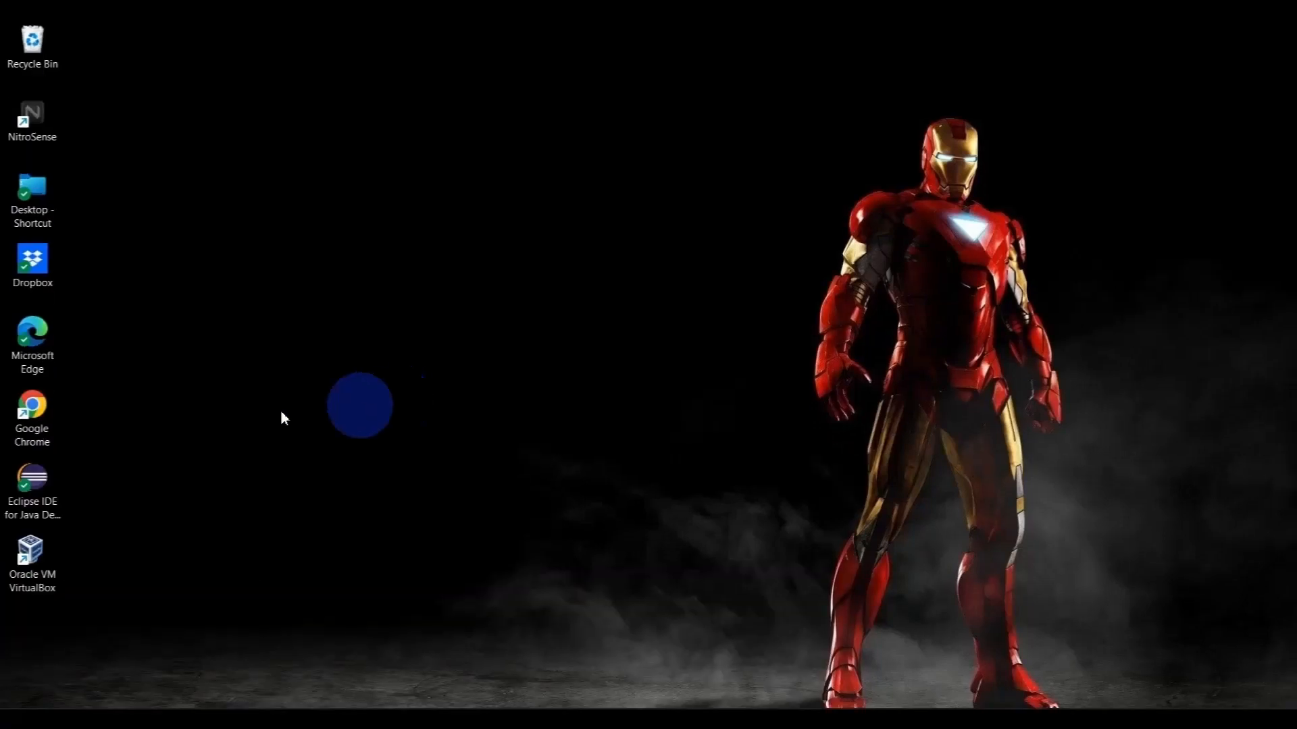
# - Open Google Chrome, search the web for "kali linux download" and go to the Get Kali page on kali.org
pyautogui.doubleClick(43, 399)
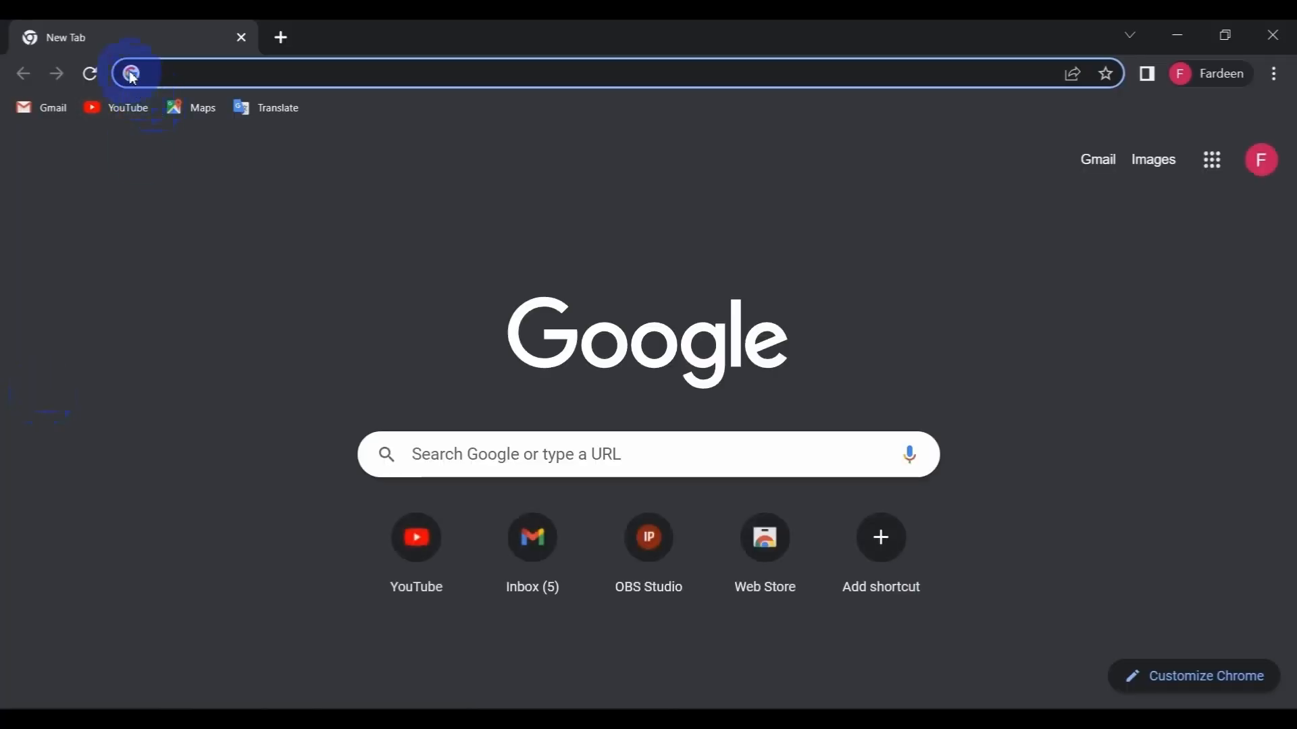
pyautogui.write('ka')
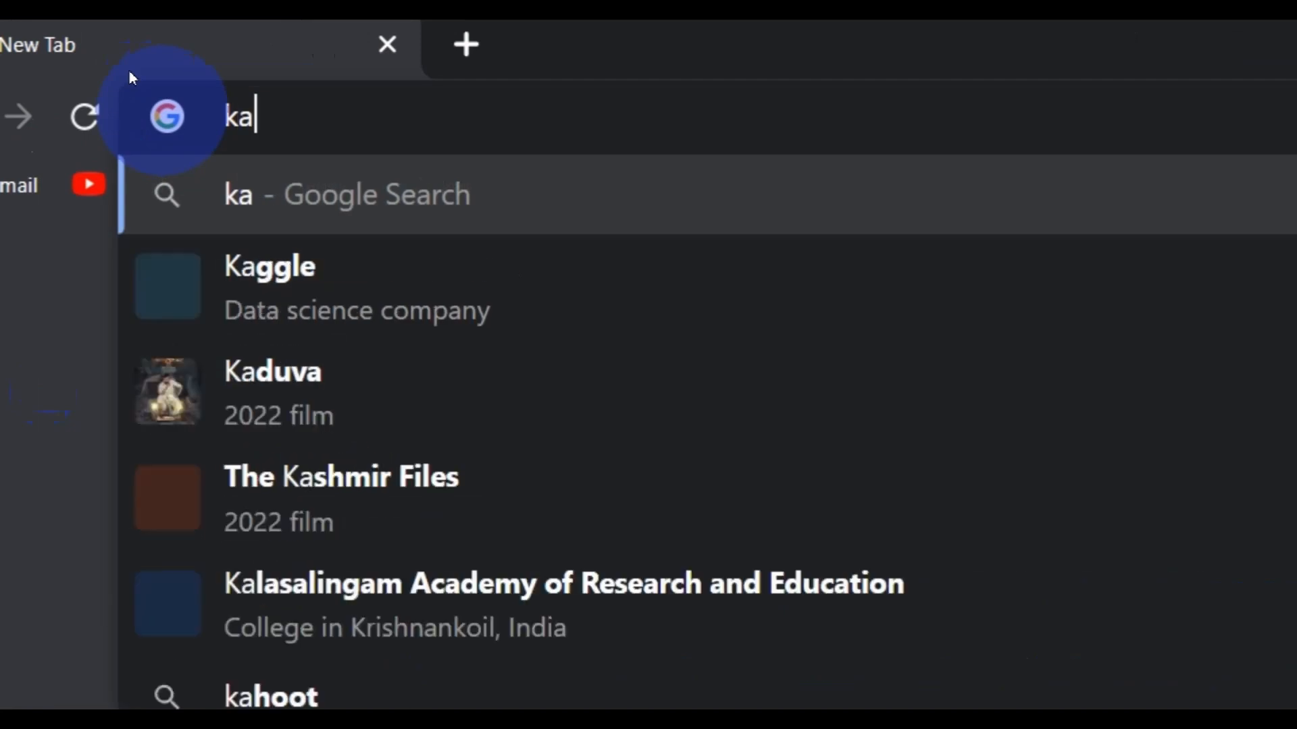
pyautogui.write('li linux down')
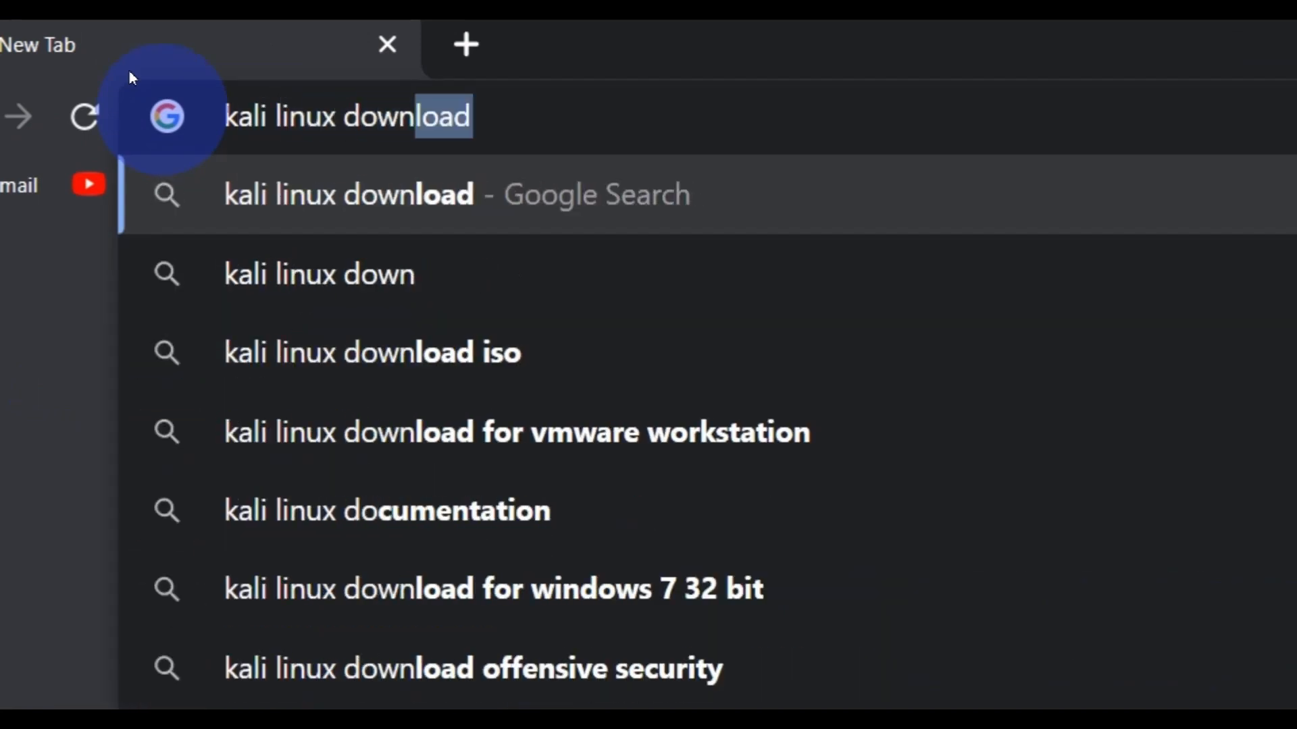
pyautogui.press('Return')
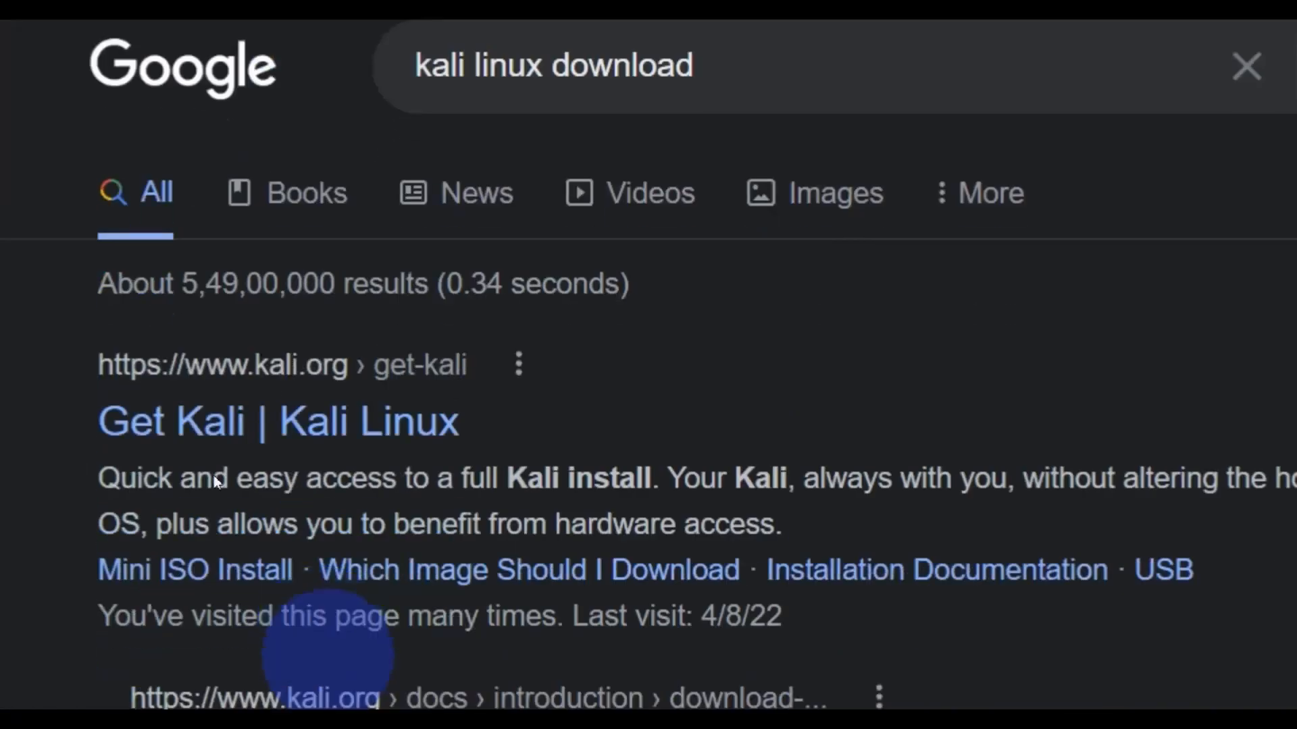
pyautogui.click(184, 359)
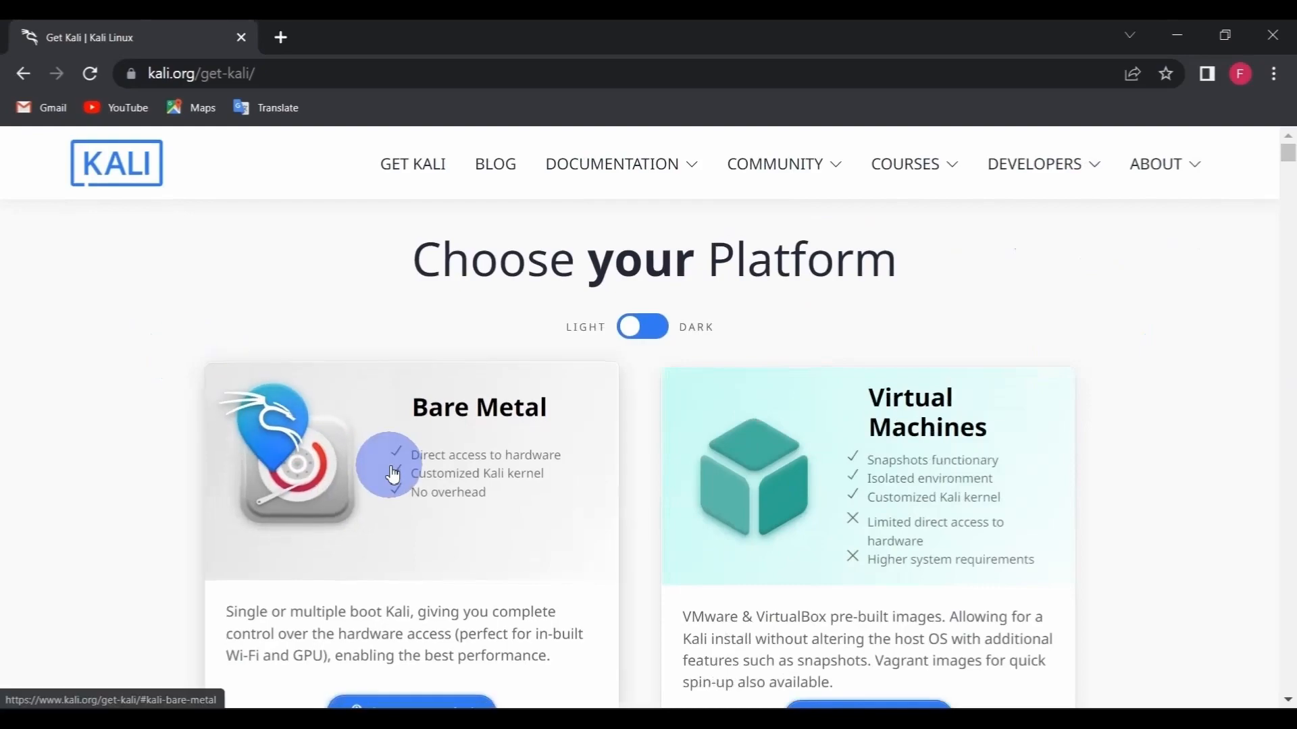
# - Look over the Kali platform choices and open the Bare Metal section
pyautogui.scroll(-15, 392, 475)
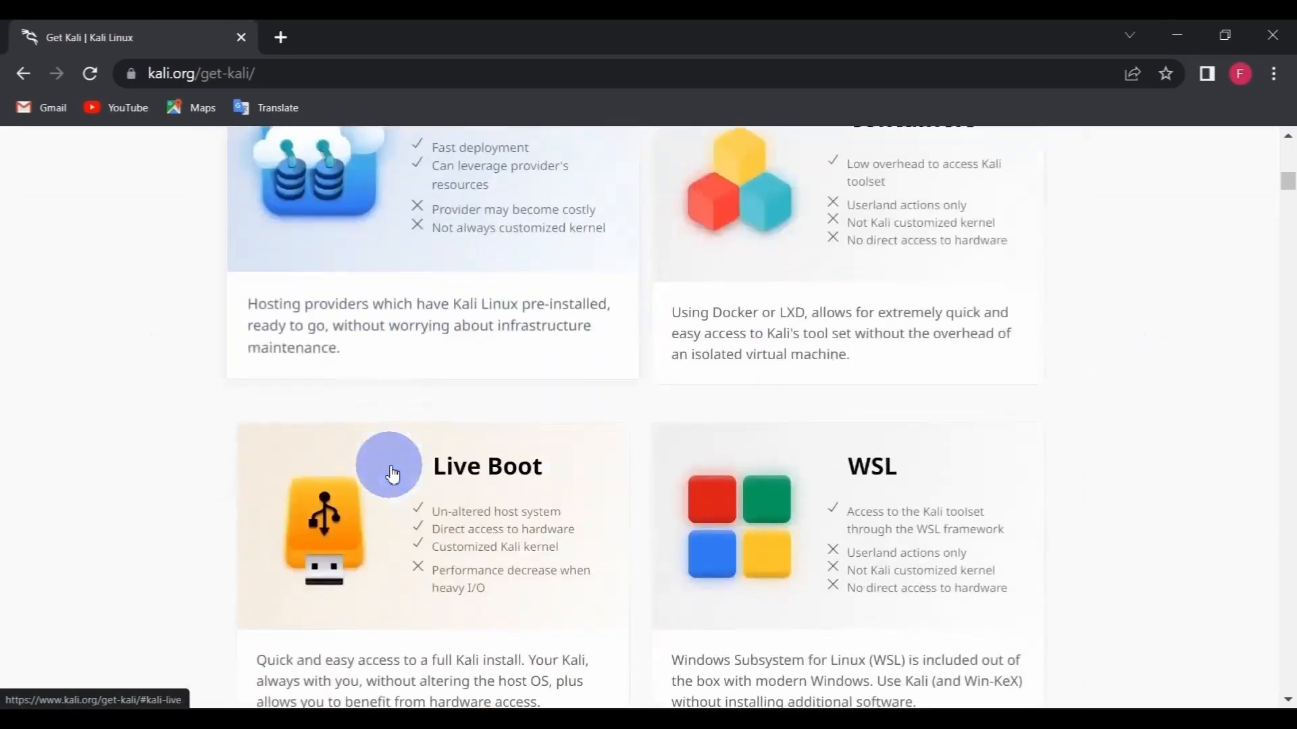
pyautogui.scroll(5, 393, 475)
pyautogui.scroll(9, 393, 475)
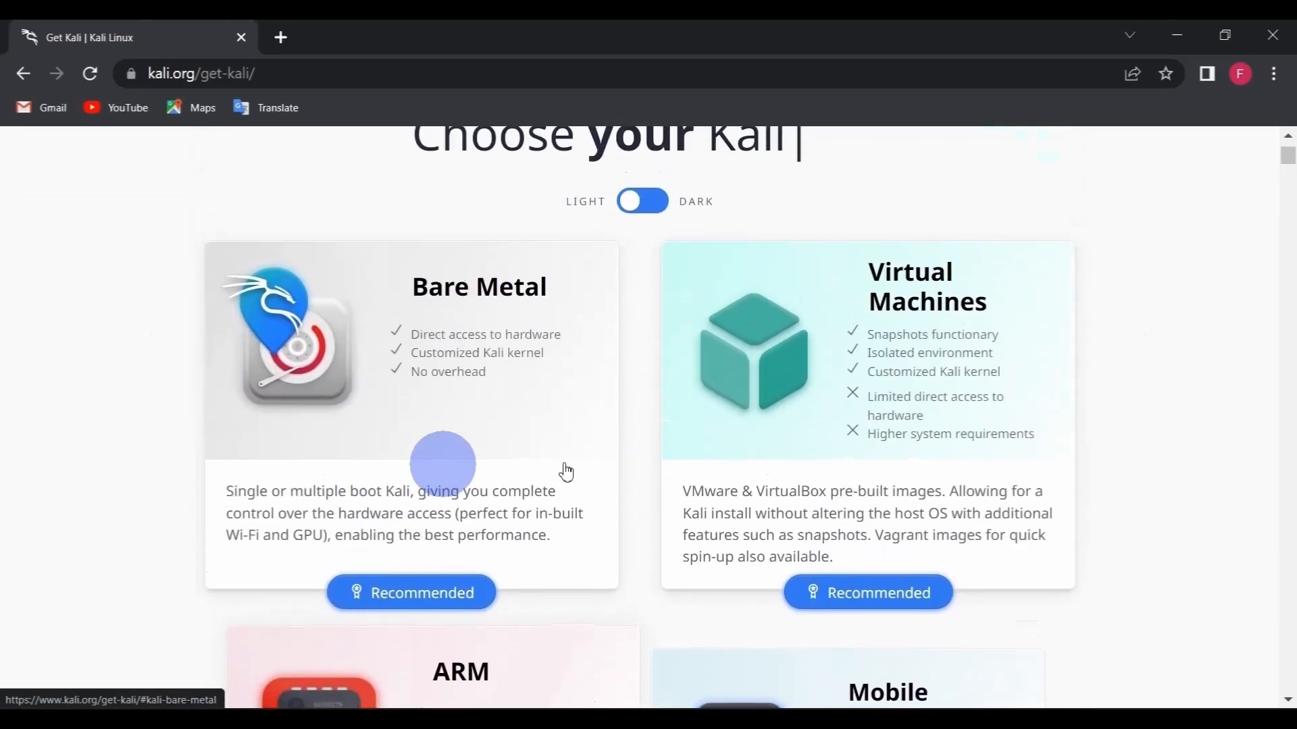
pyautogui.scroll(1, 593, 487)
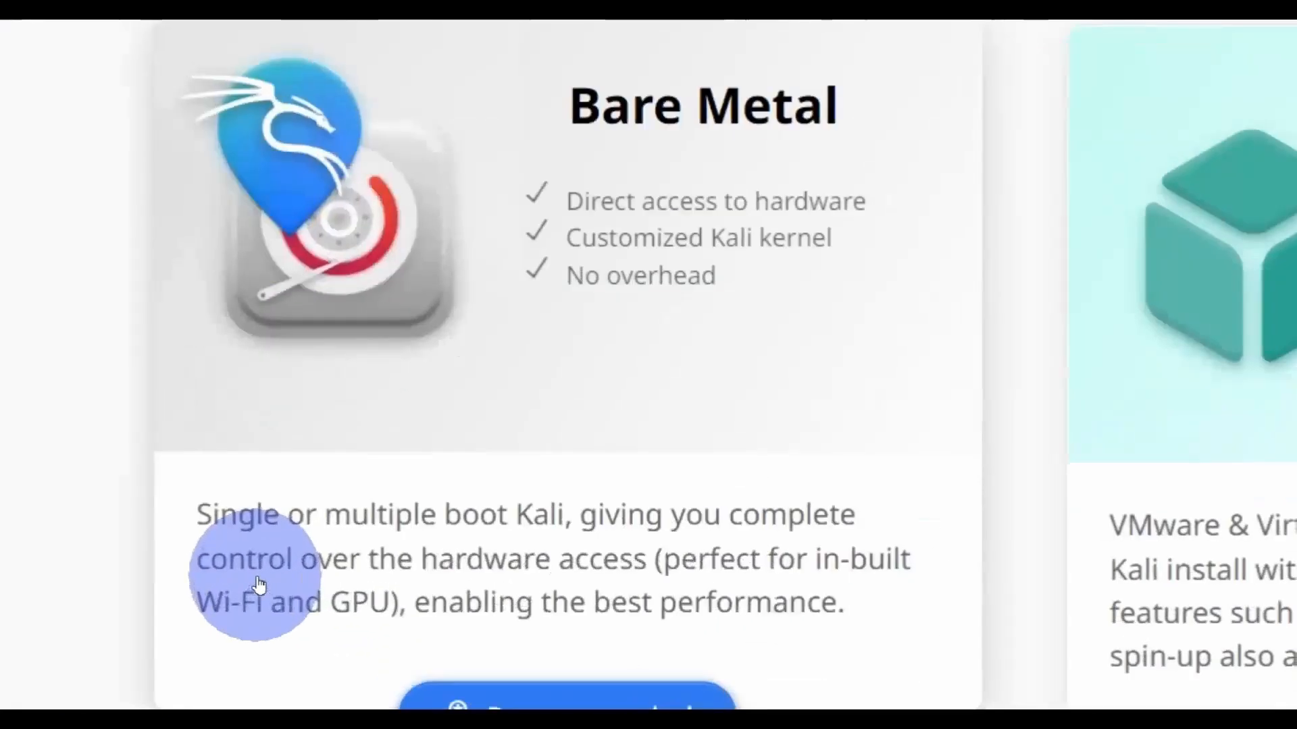
pyautogui.click(260, 584)
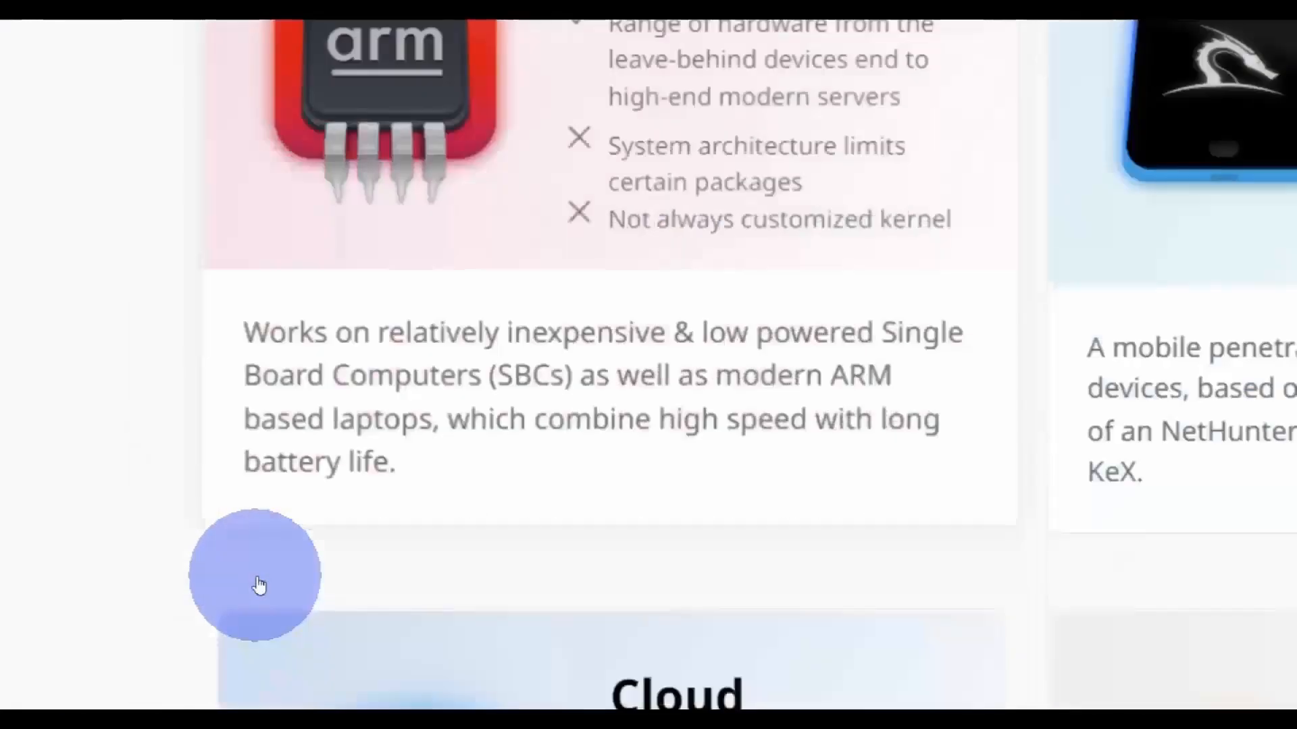
# - View the Kali Linux 2022.3 images for Apple M1, 32-bit and finally 64-bit
pyautogui.scroll(-2, 273, 593)
pyautogui.scroll(-4, 273, 594)
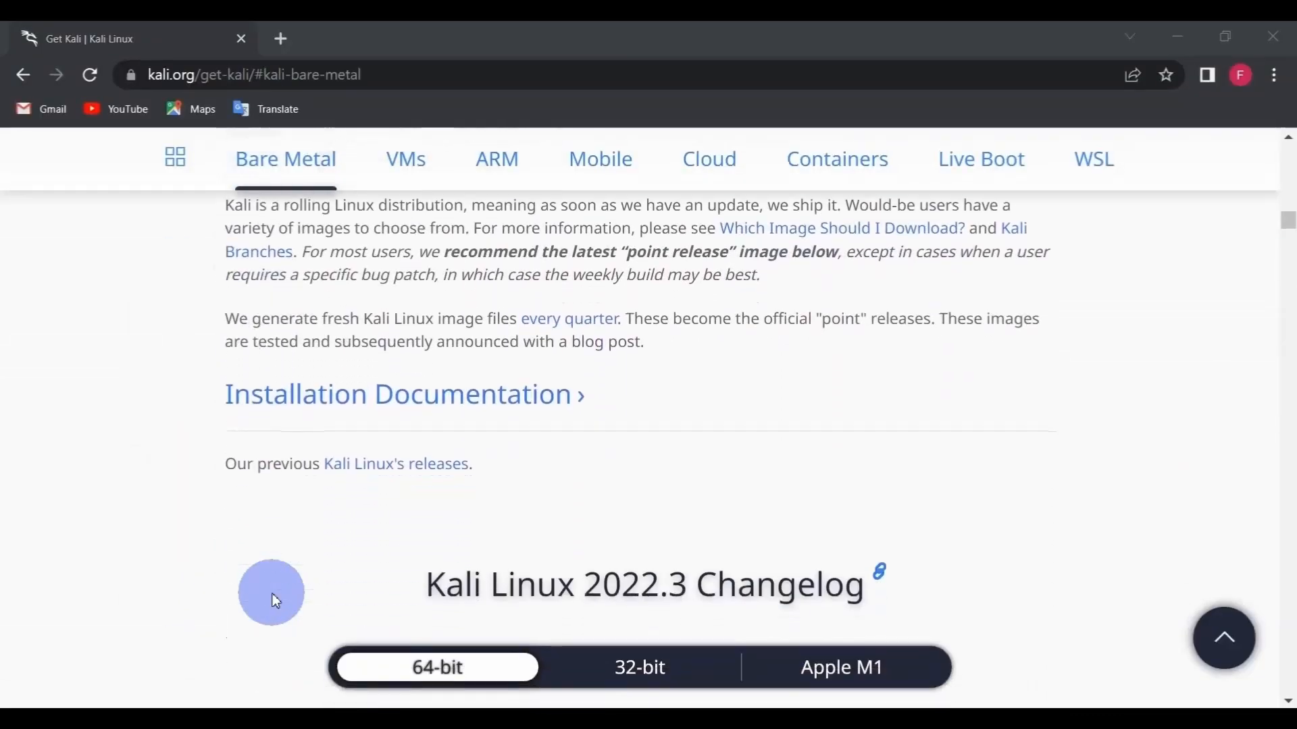
pyautogui.scroll(-2, 273, 599)
pyautogui.scroll(-2, 322, 559)
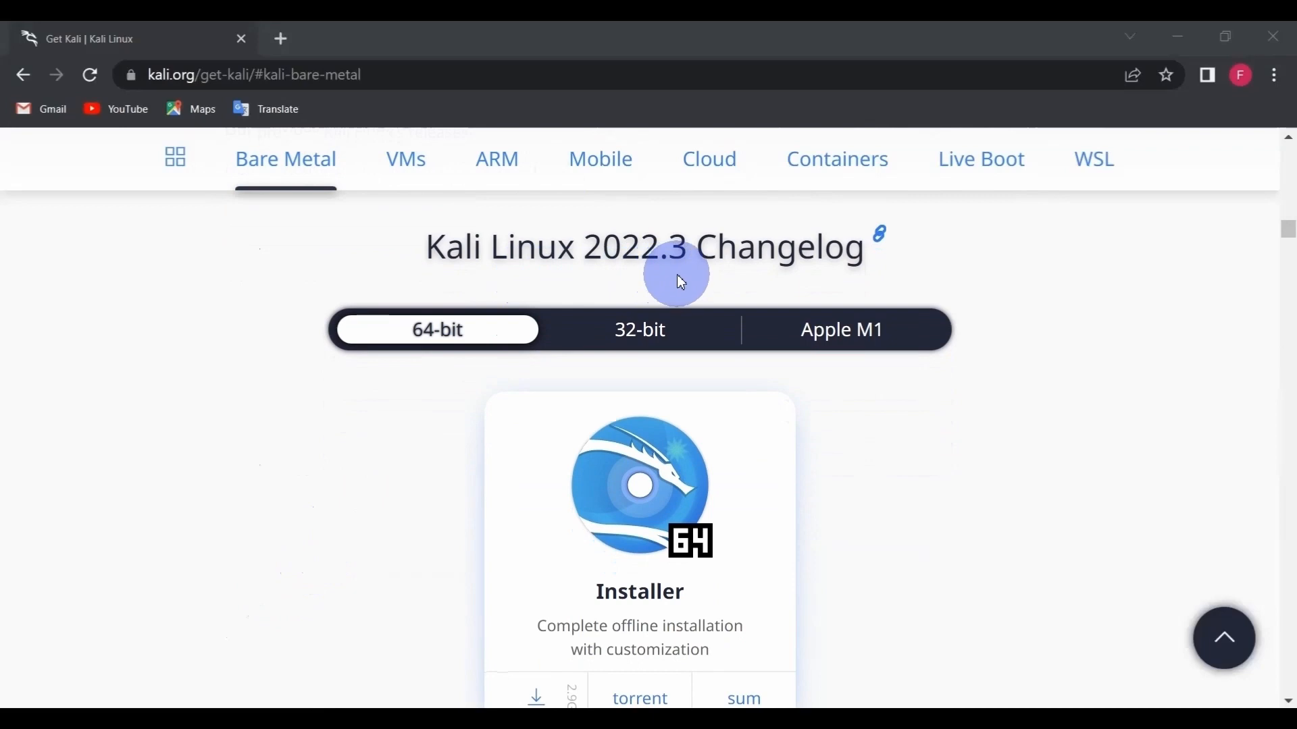
pyautogui.click(798, 341)
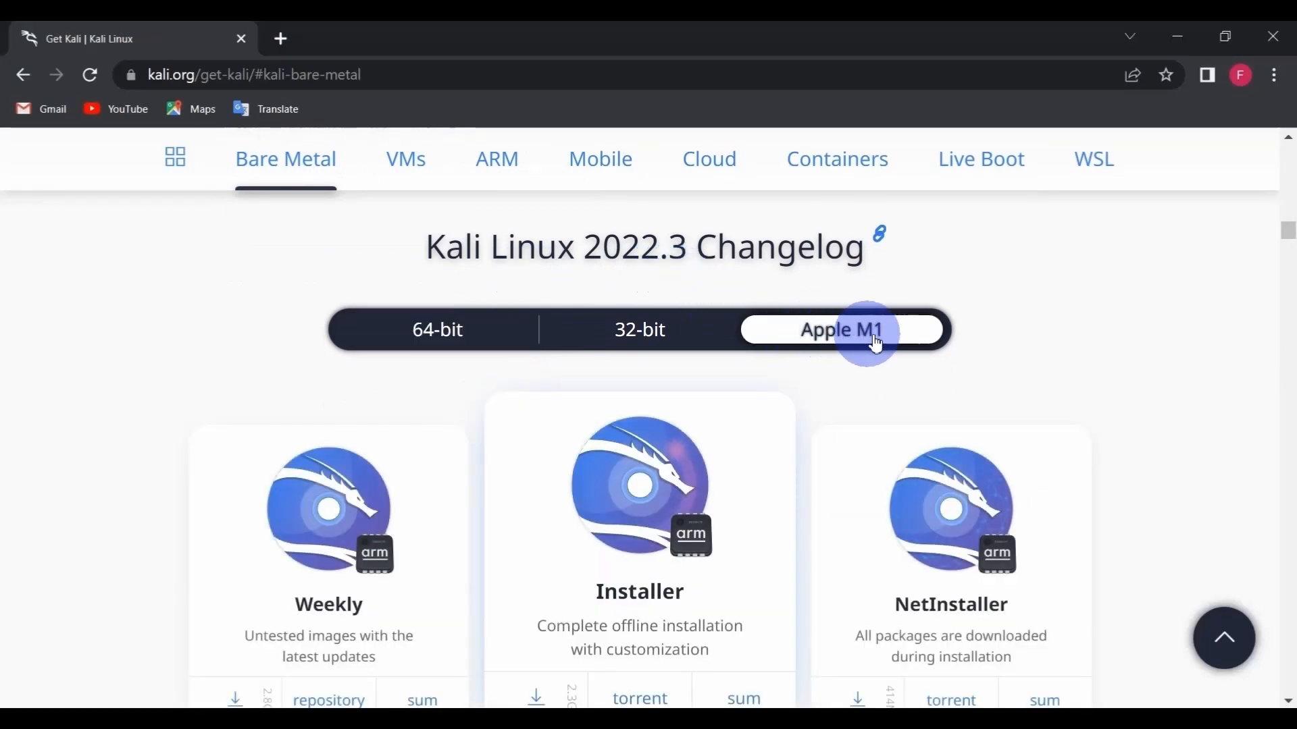
pyautogui.click(659, 341)
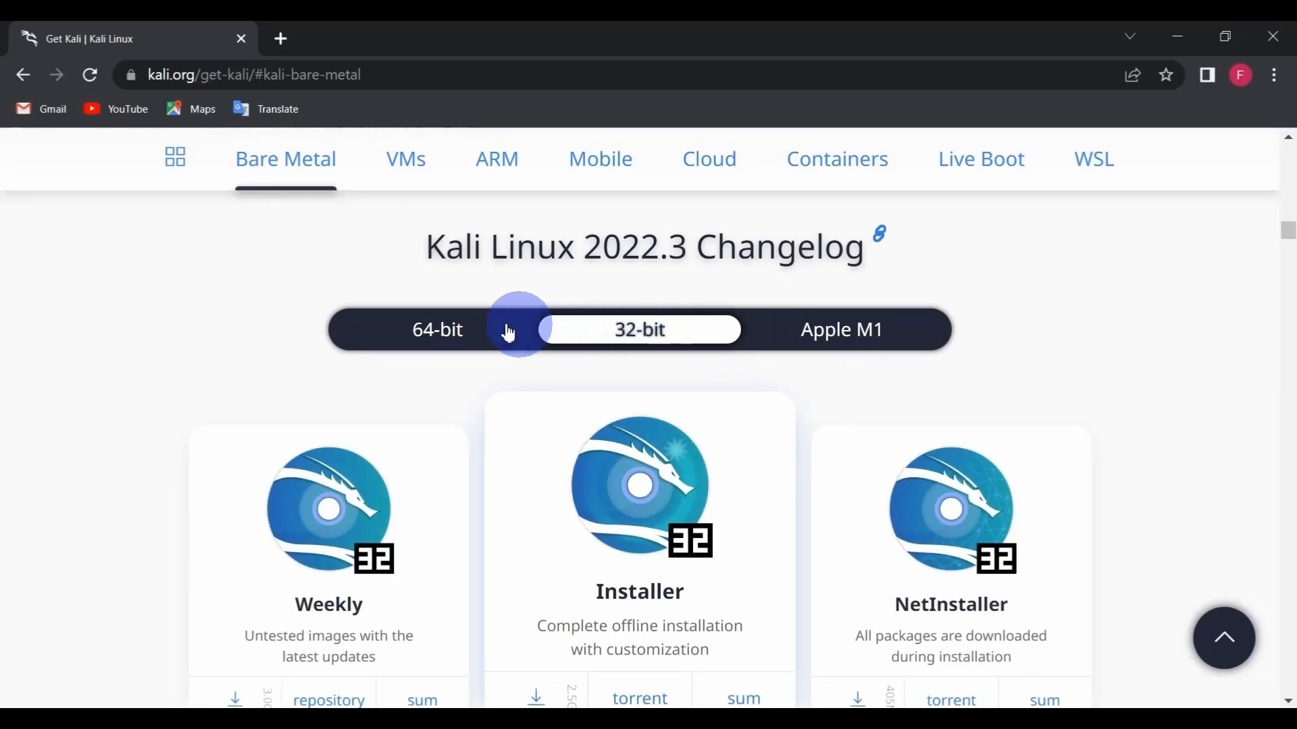
pyautogui.click(449, 328)
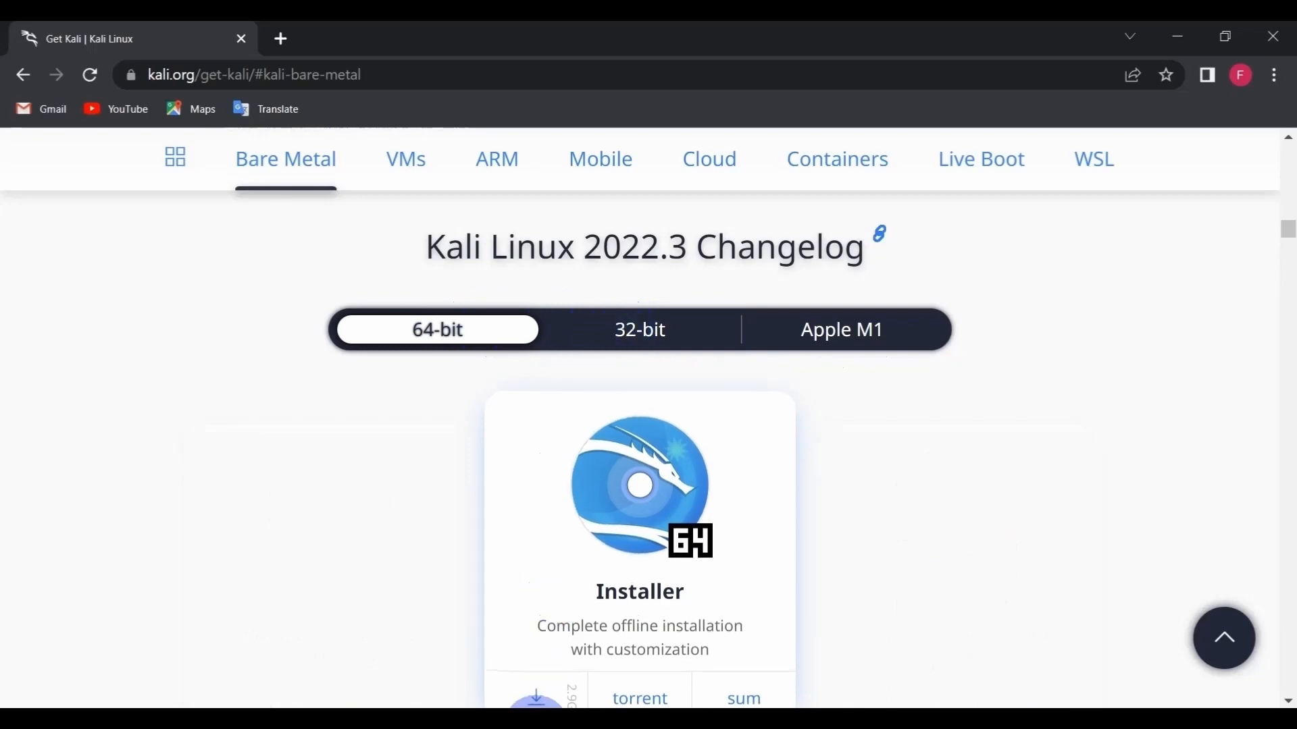
# - Open Command Prompt, run systeminfo and check the computer's system type in its output
pyautogui.press('super')
pyautogui.write('cmd')
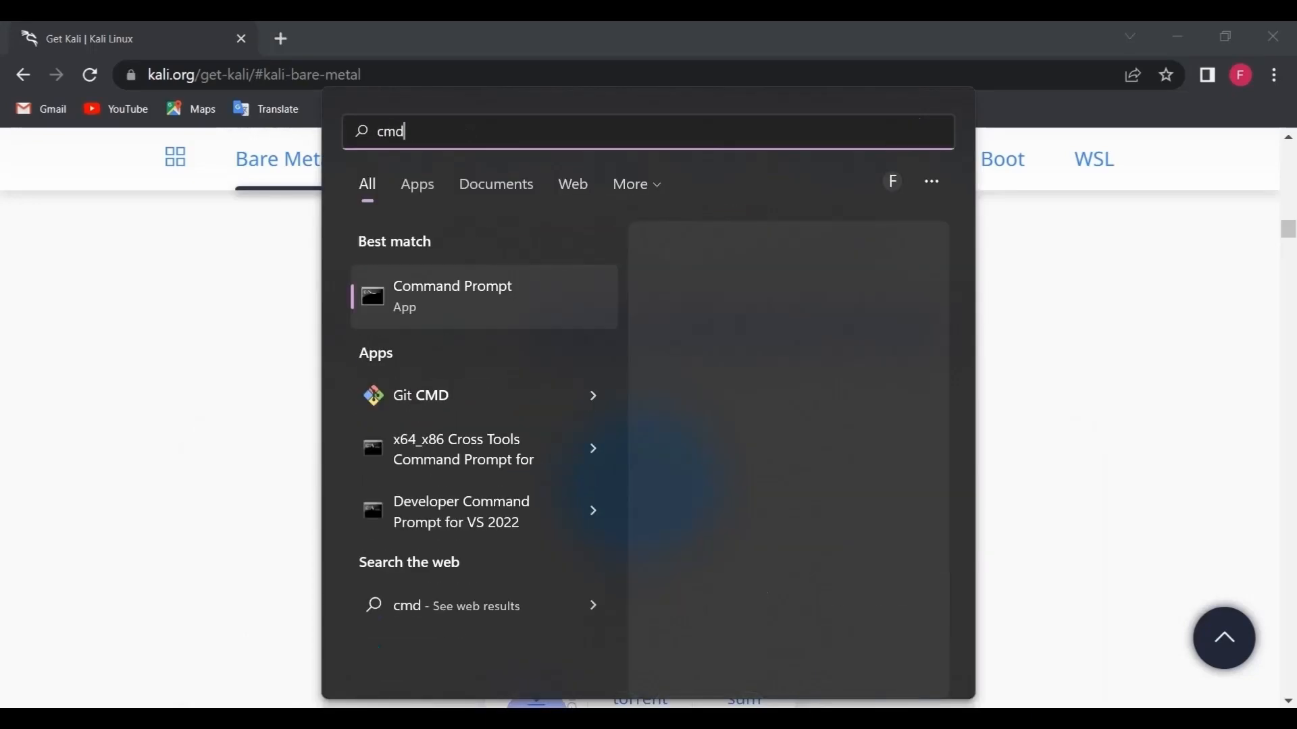
pyautogui.press('Return')
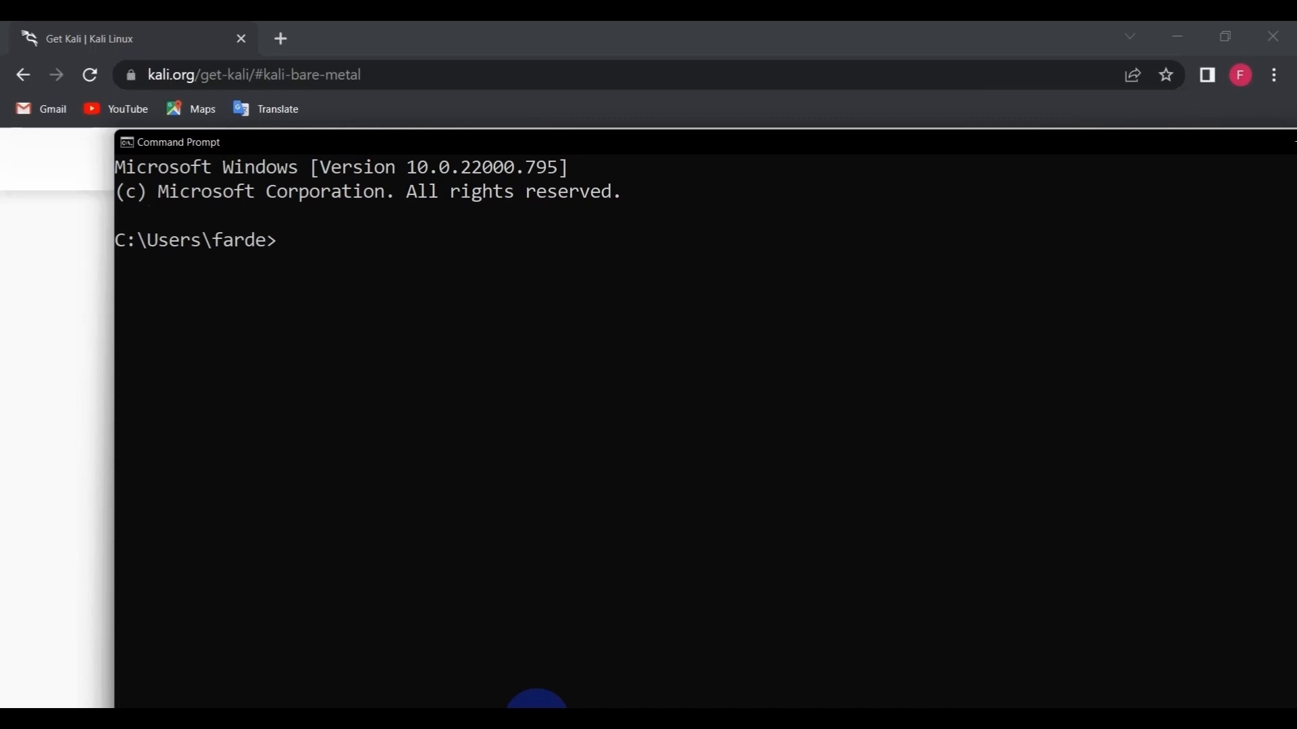
pyautogui.write('systeminfo')
pyautogui.press('Return')
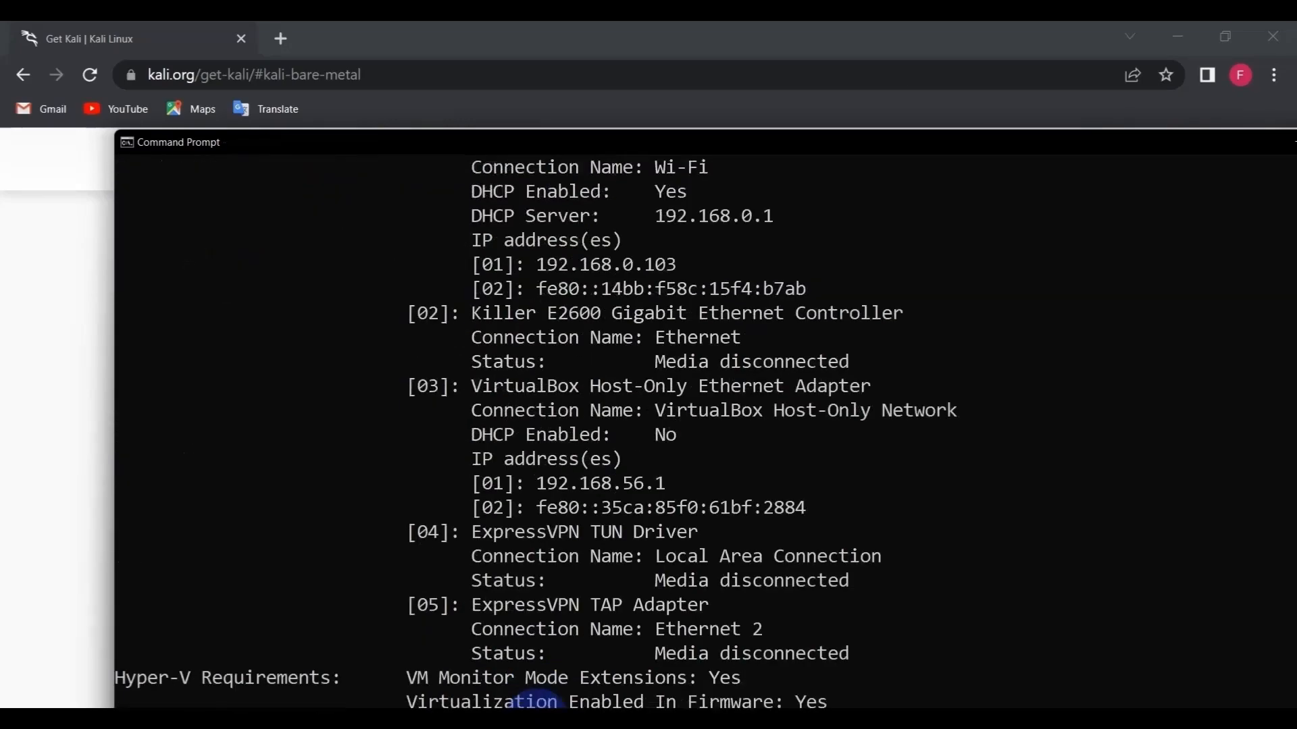
pyautogui.scroll(9, 593, 497)
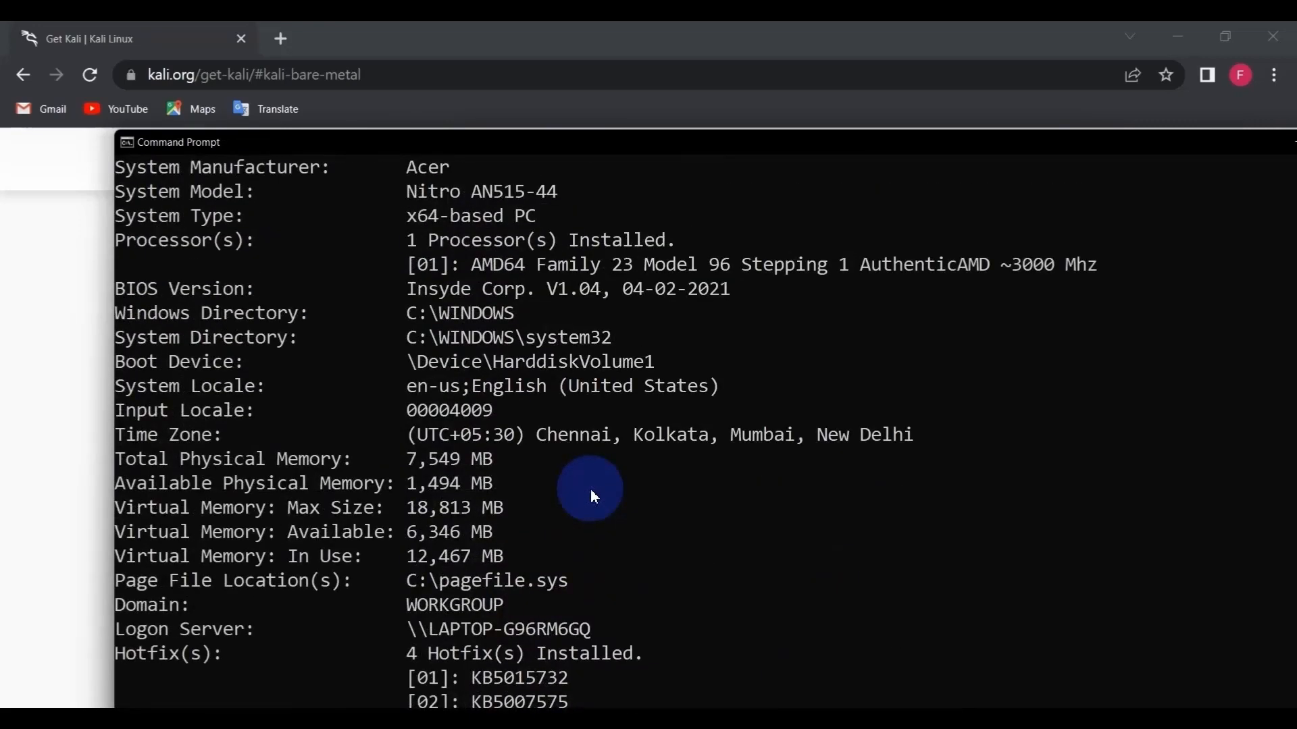
pyautogui.scroll(2, 593, 496)
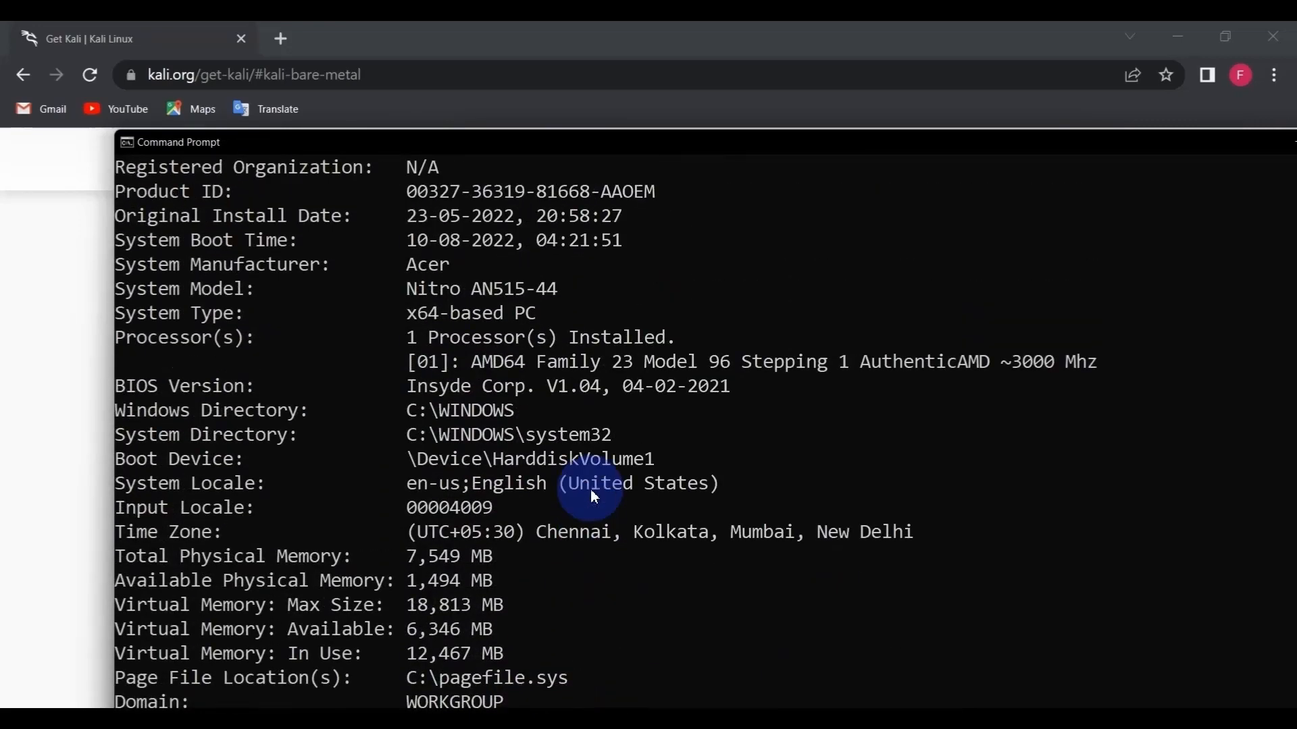
pyautogui.moveTo(584, 312); pyautogui.dragTo(91, 322)
# - Return to the 64-bit Installer image on the Kali page and locate the downloaded kali-linux-2022.3-installer-amd64 file in Downloads
pyautogui.click(63, 326)
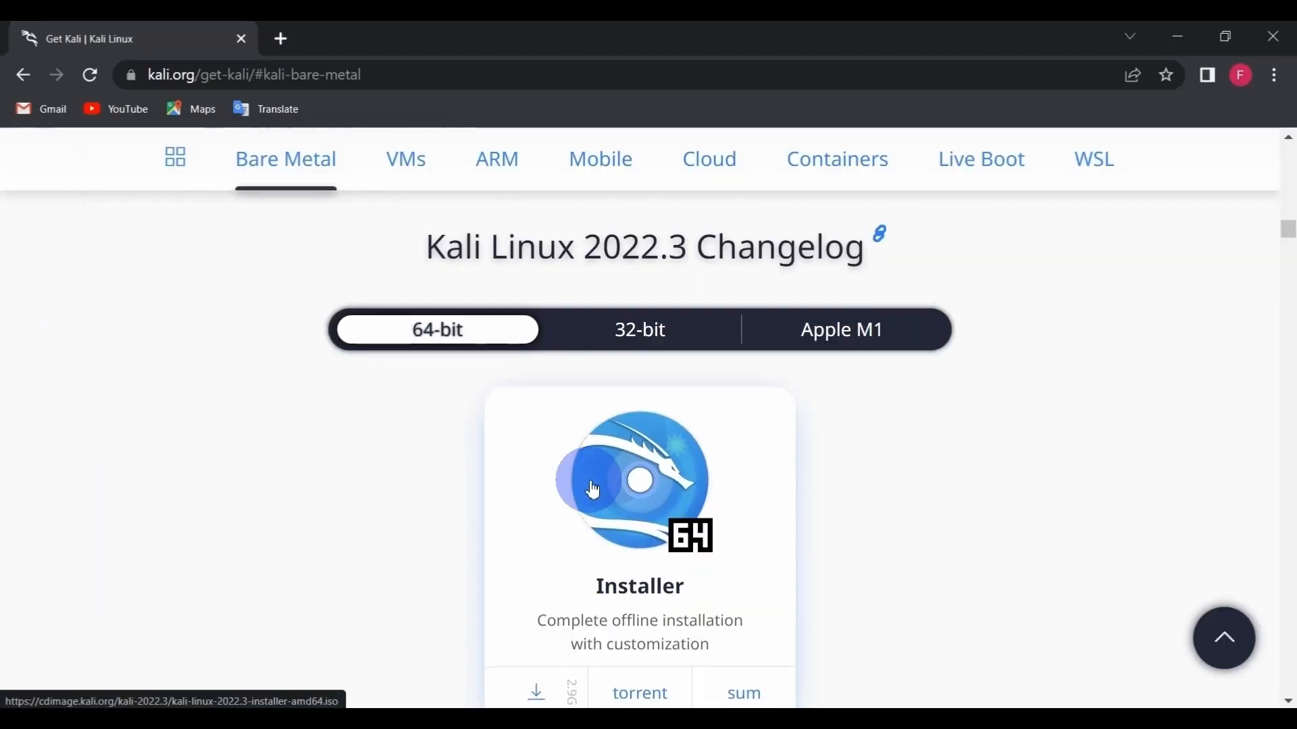
pyautogui.scroll(-2, 594, 489)
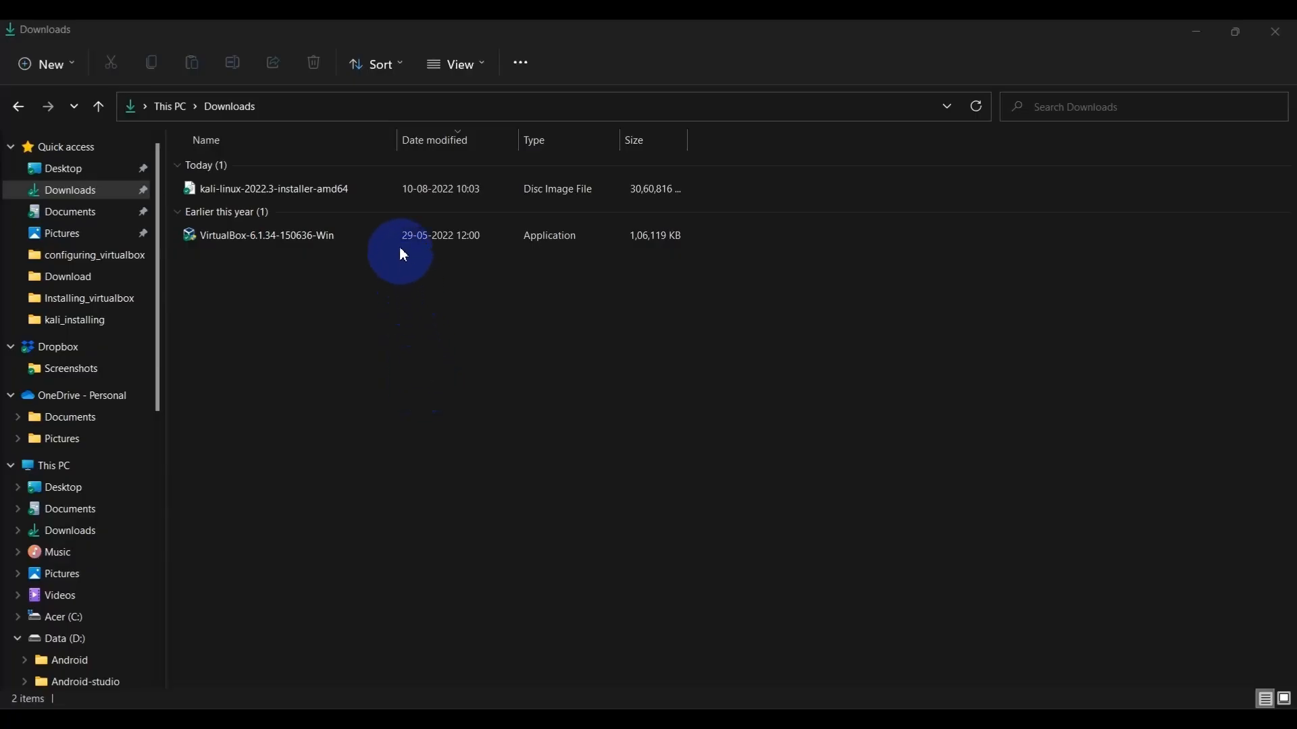
pyautogui.click(393, 192)
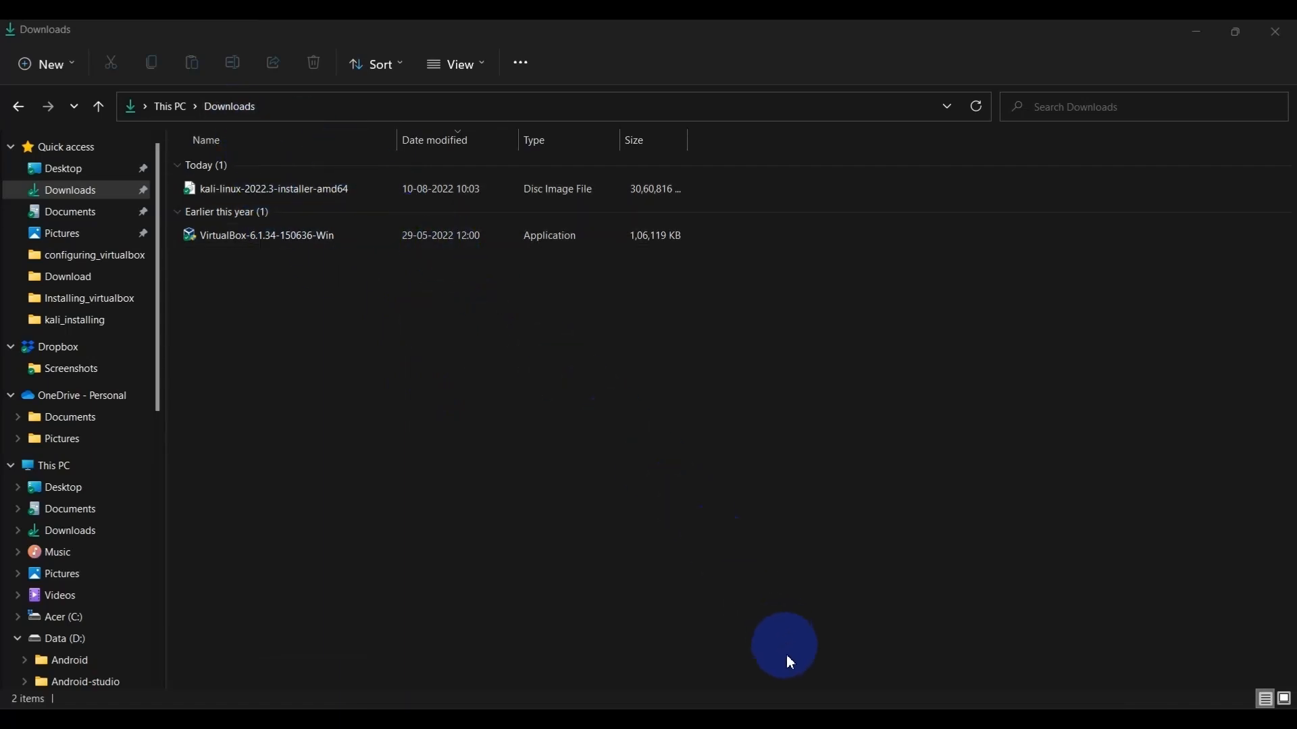
# - Switch to VirtualBox Manager and start a new virtual machine named "kali linux" with version Debian (64-bit)
pyautogui.click(783, 703)
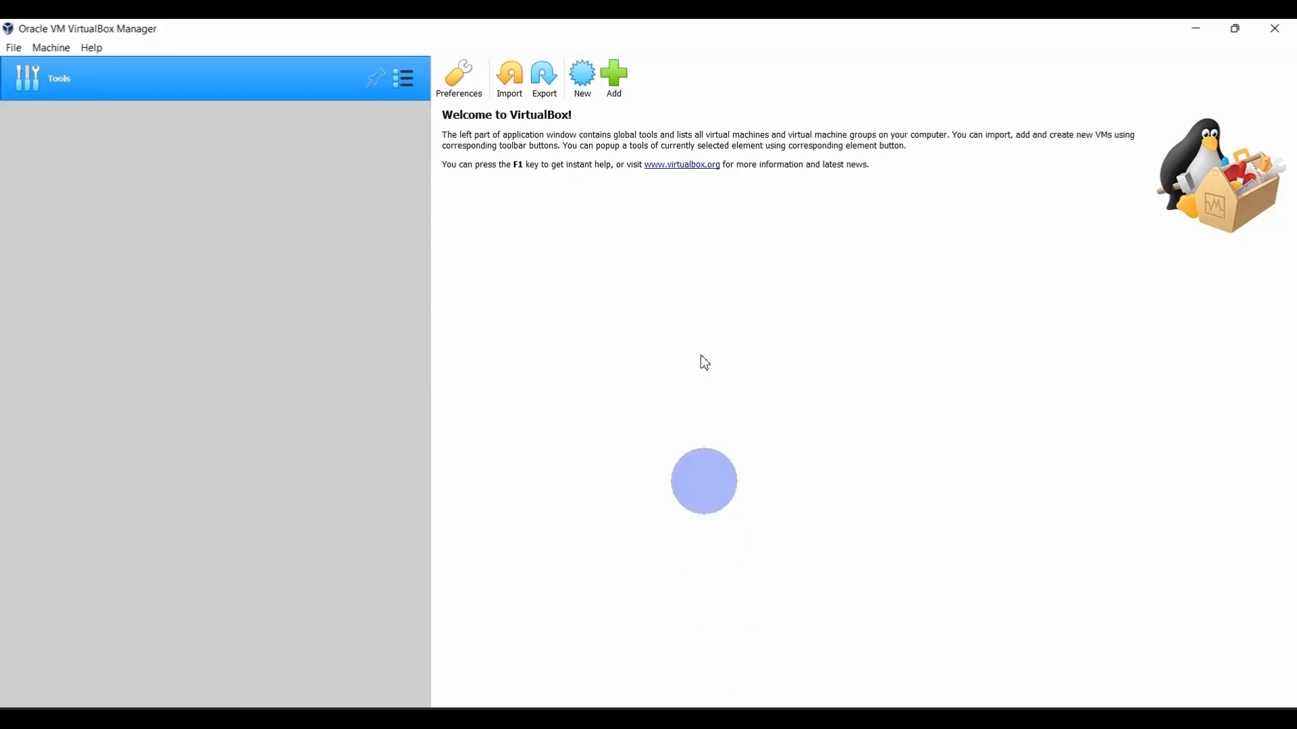
pyautogui.click(590, 91)
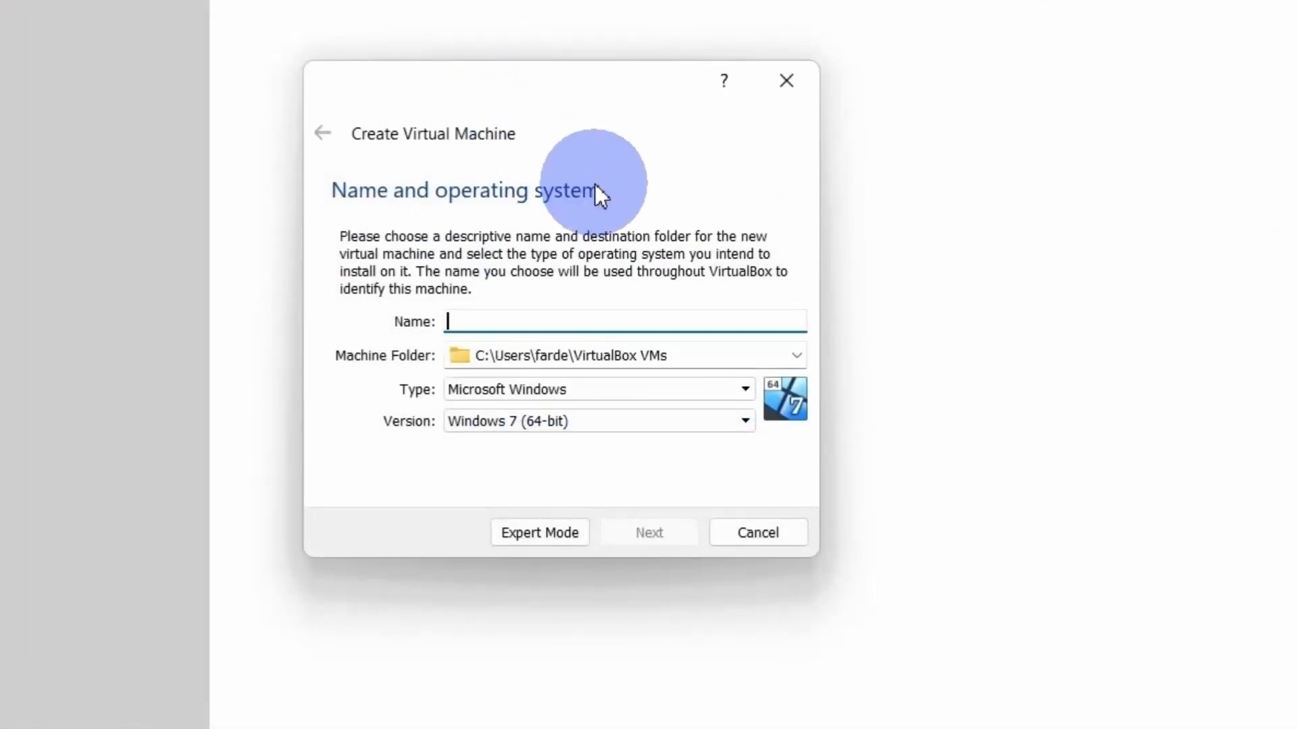
pyautogui.write('kal')
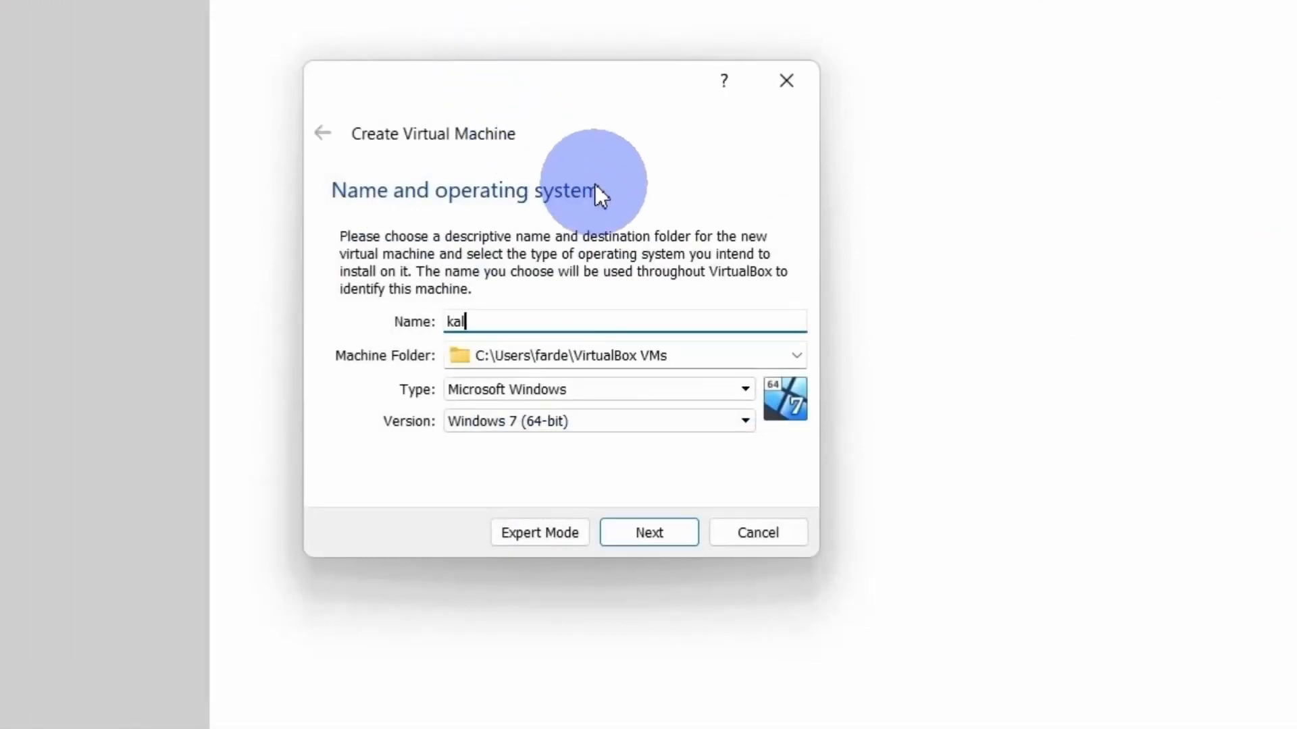
pyautogui.write('i linux')
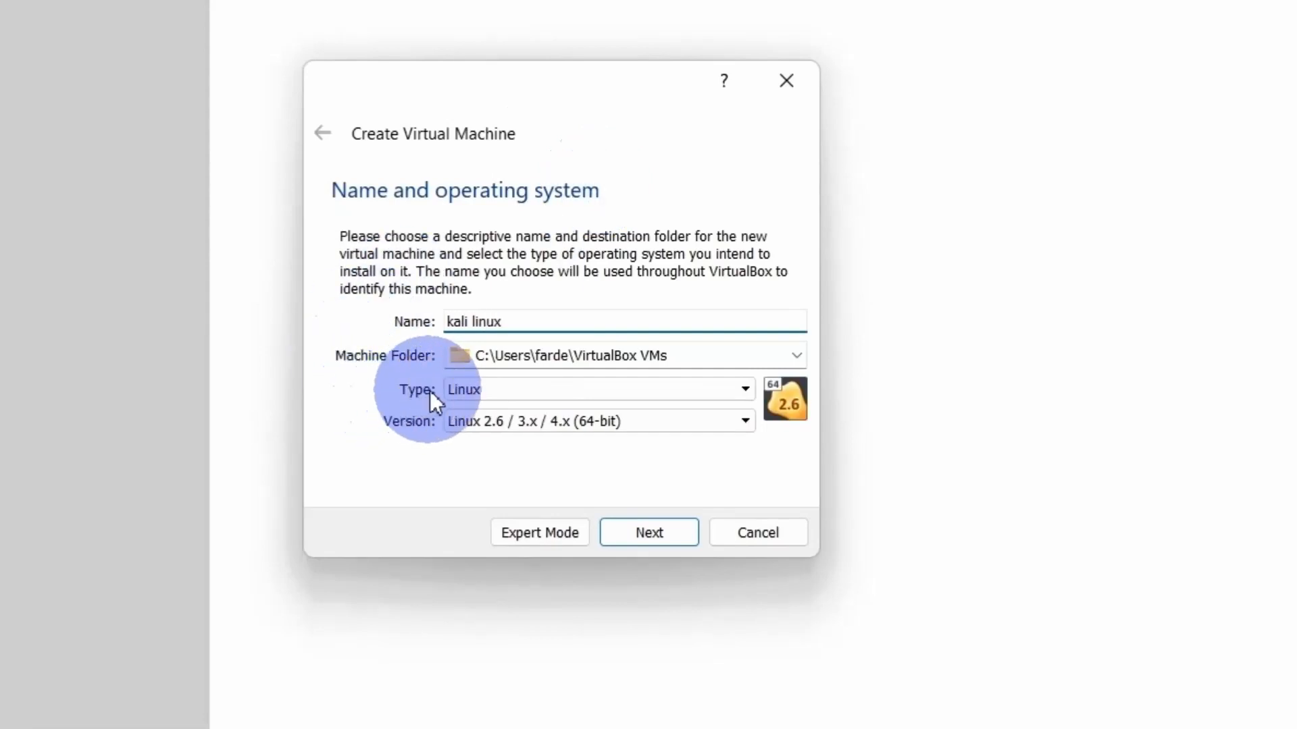
pyautogui.click(511, 423)
pyautogui.click(525, 581)
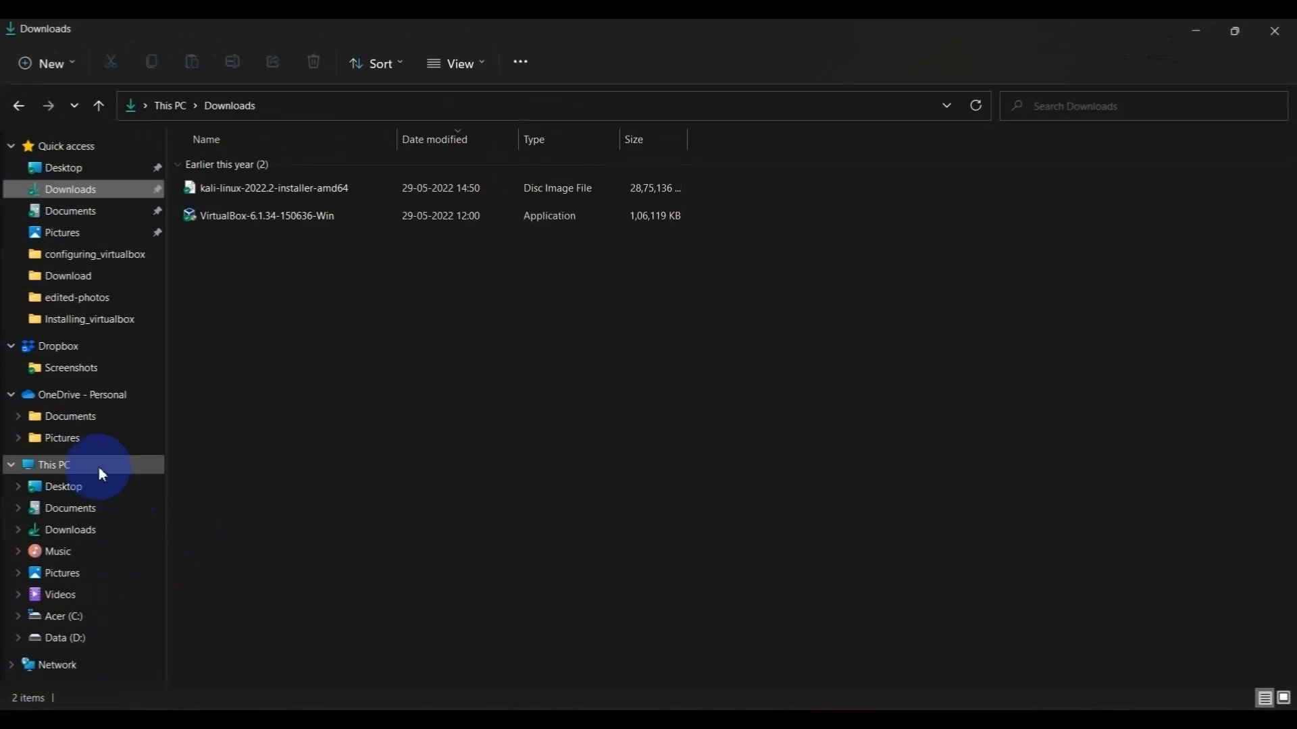
# - Check the free space on the computer's drives, then change the virtual machine's folder path to drive D and continue
pyautogui.click(99, 467)
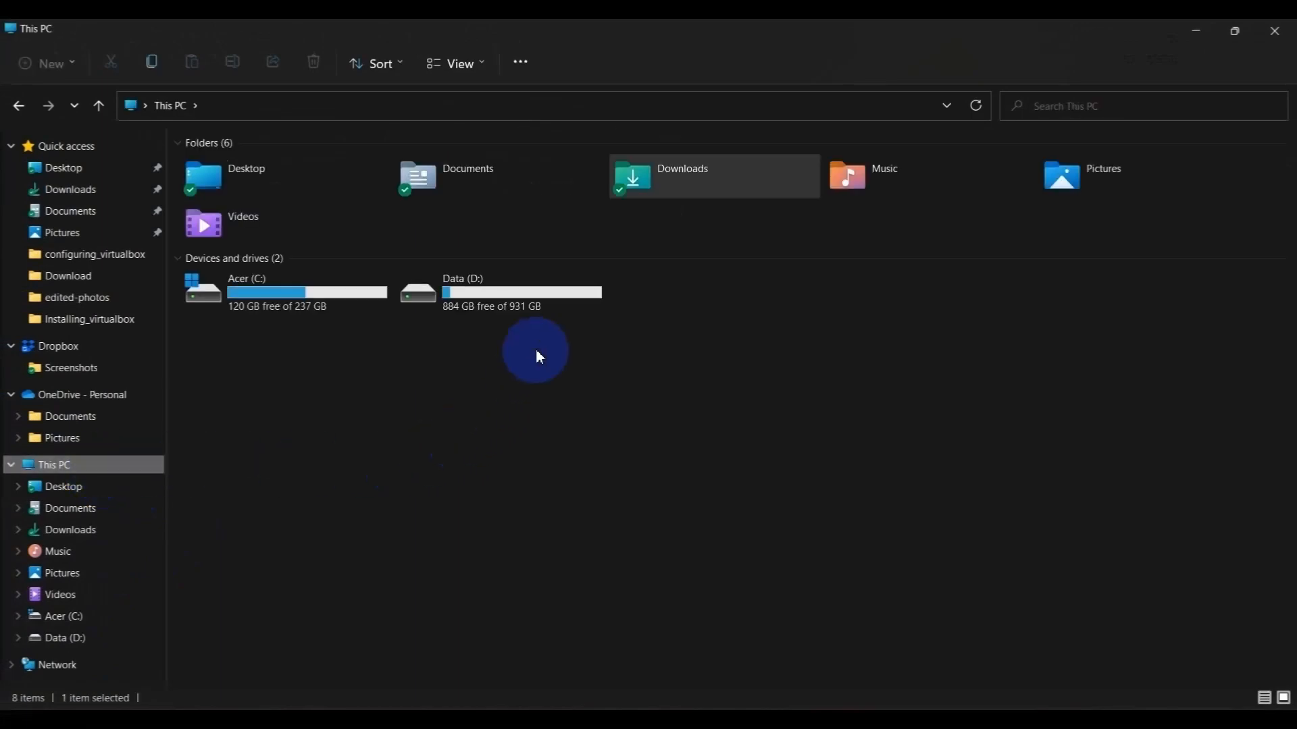
pyautogui.click(789, 724)
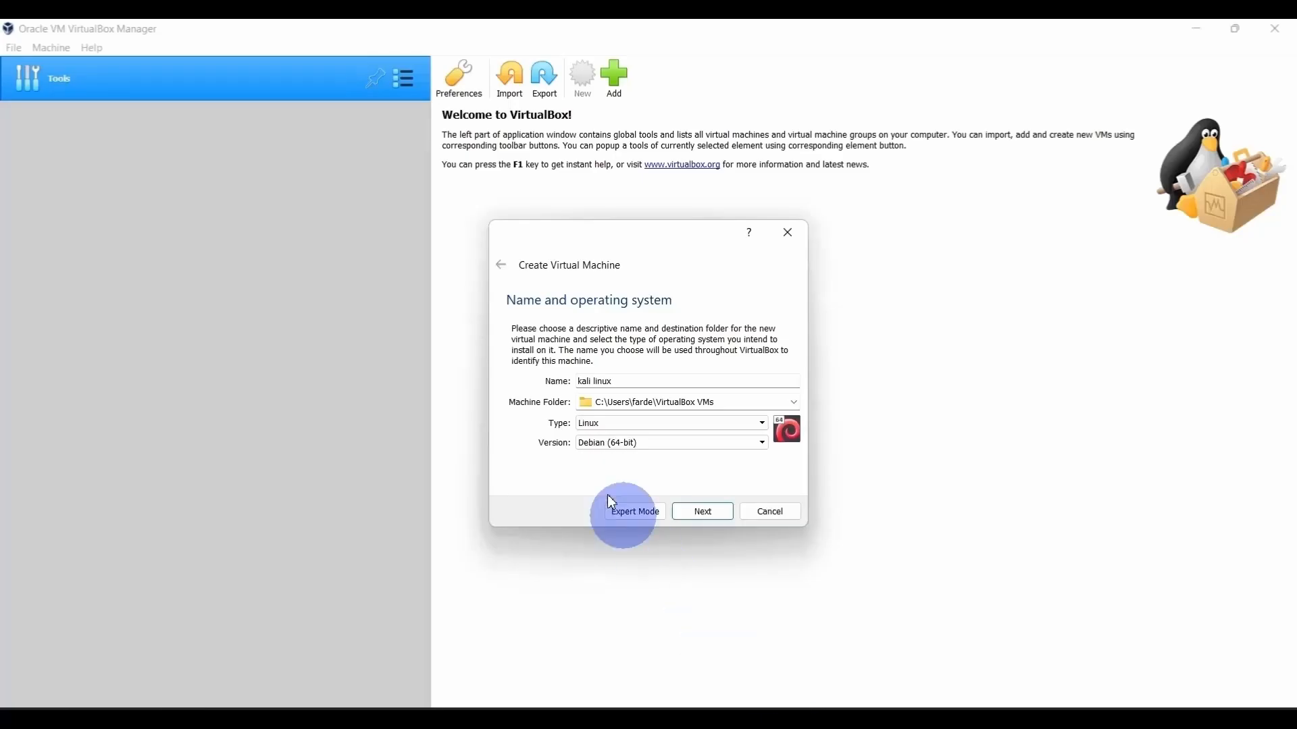
pyautogui.click(599, 408)
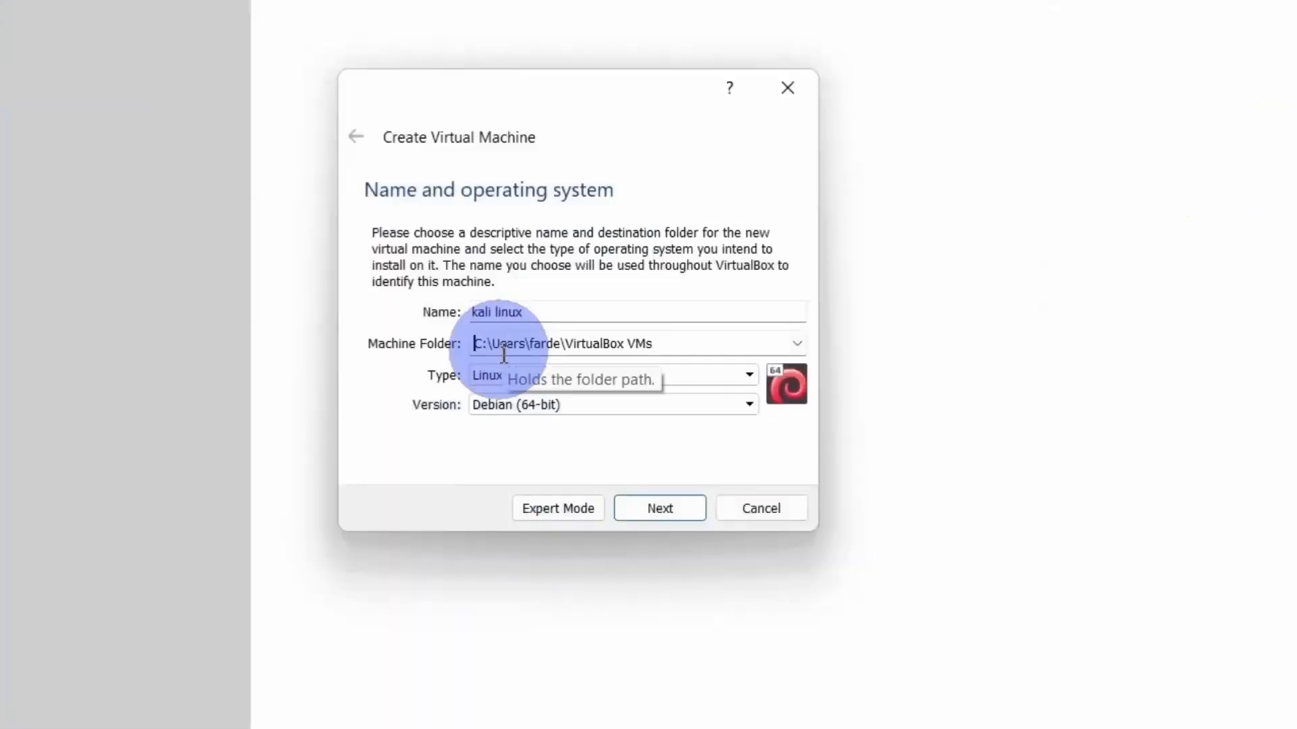
pyautogui.press('Delete')
pyautogui.write('D')
pyautogui.click(655, 510)
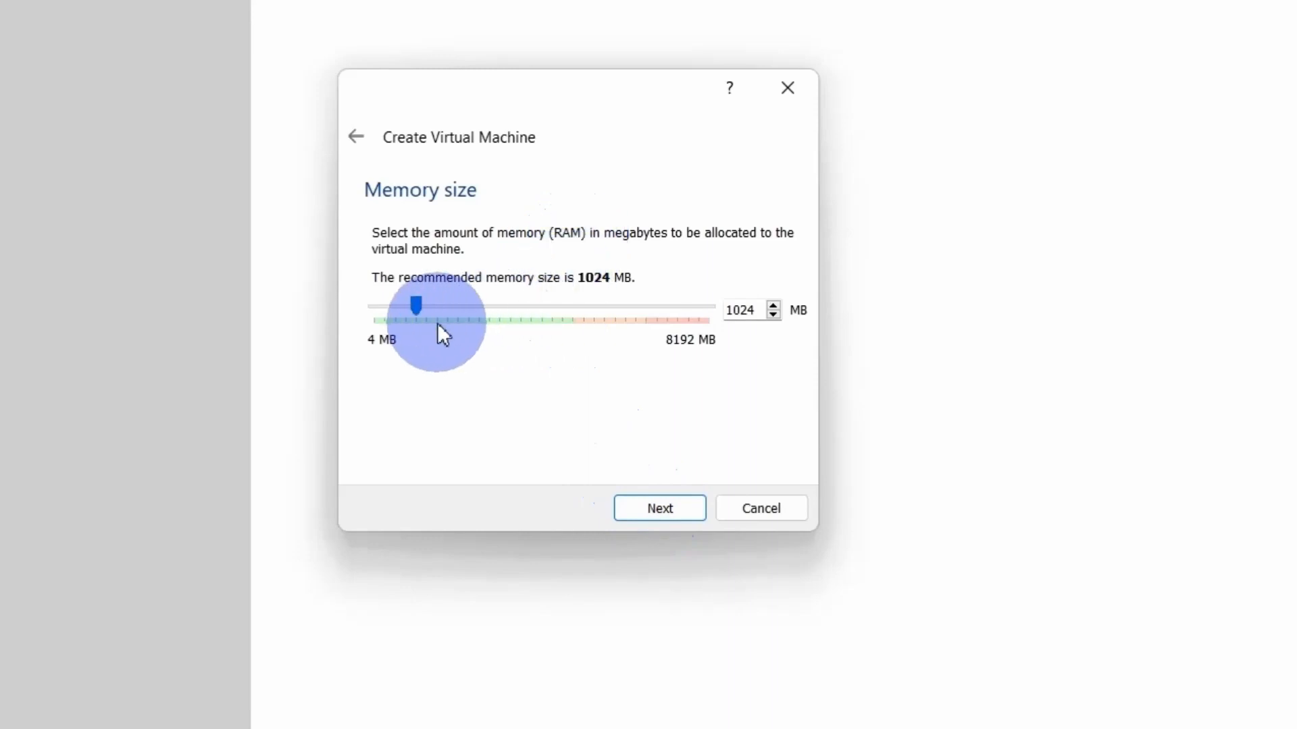
# - Raise the virtual machine's memory size past 2048 MB to about half of the available range and accept it
pyautogui.moveTo(416, 306); pyautogui.dragTo(461, 309)
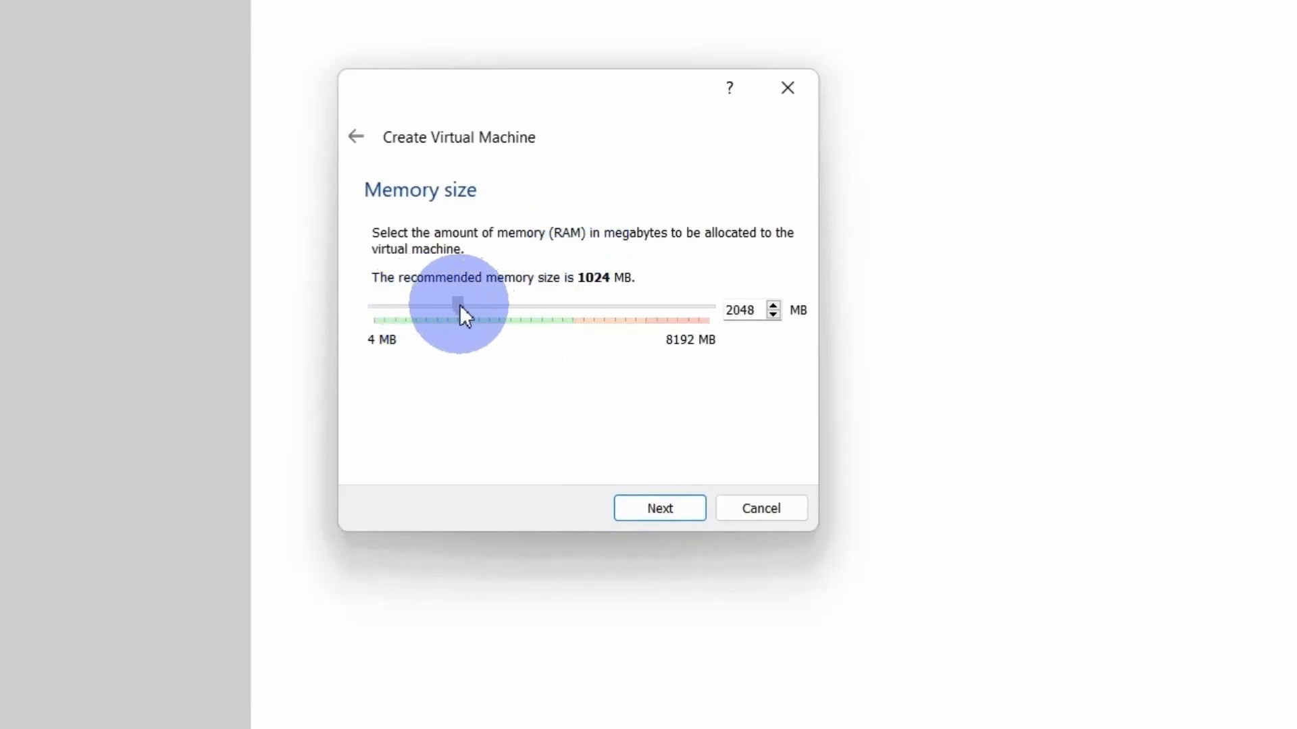
pyautogui.moveTo(460, 306); pyautogui.dragTo(541, 307)
pyautogui.click(644, 511)
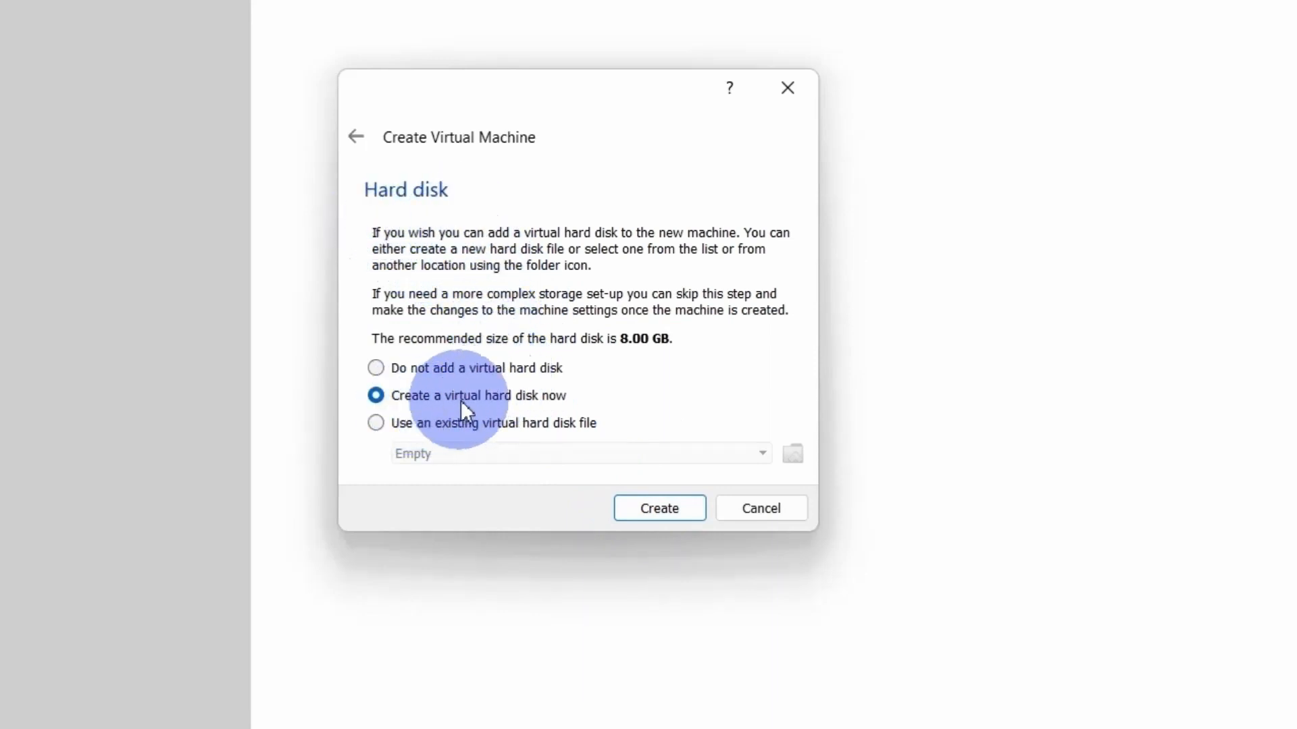
# - Choose to create a virtual hard disk now, with VDI (VirtualBox Disk Image) as its file type
pyautogui.click(650, 508)
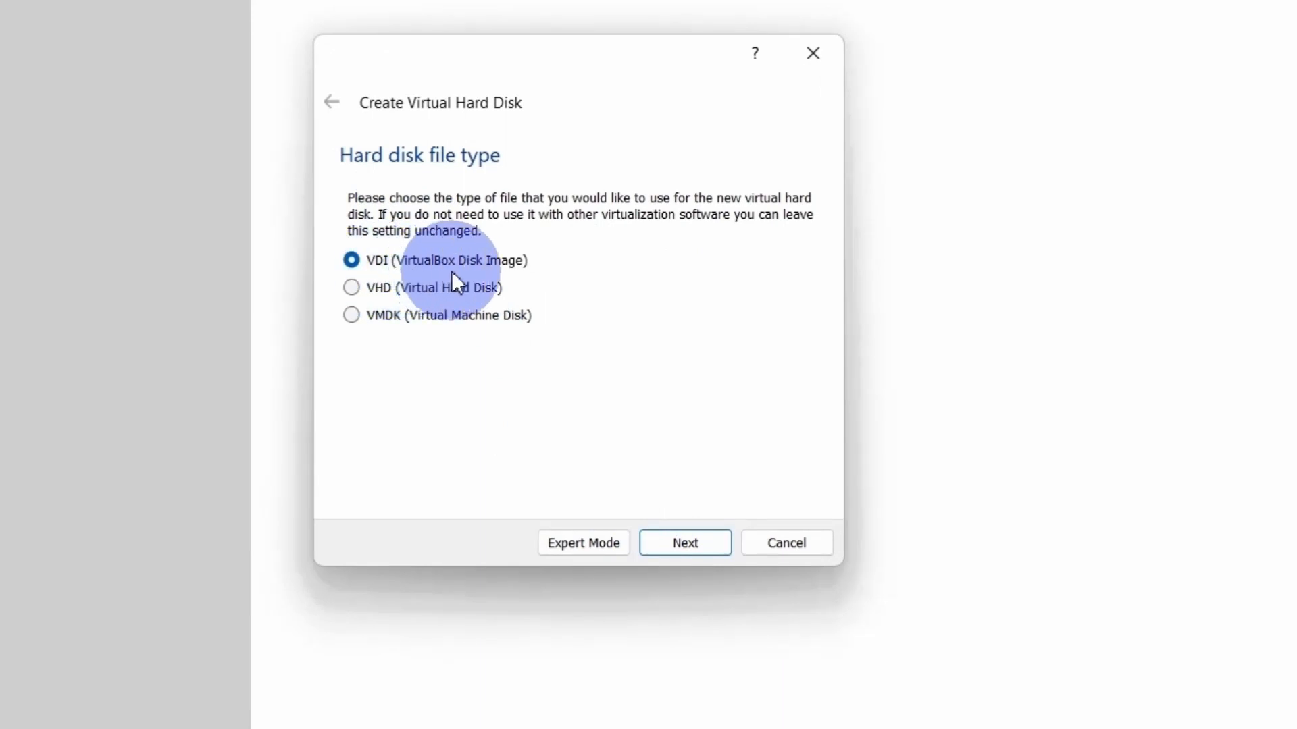
pyautogui.click(678, 544)
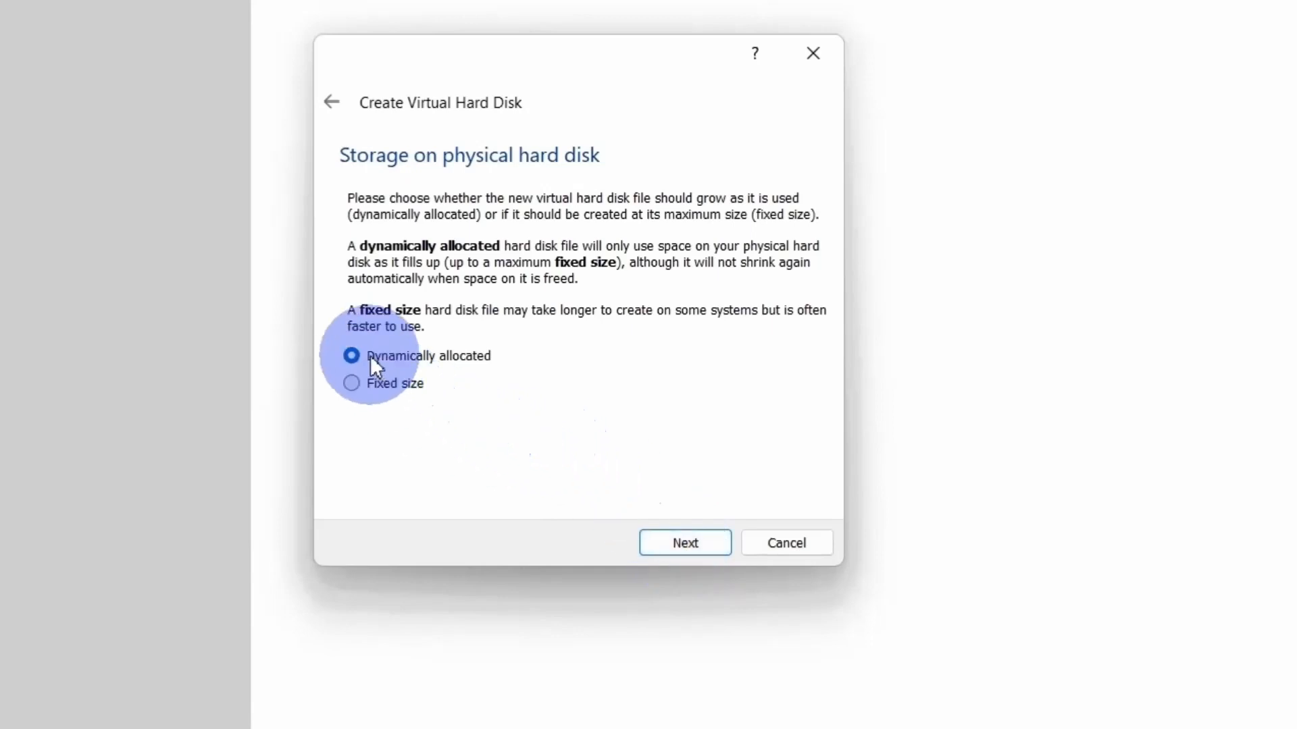
# - Use dynamically allocated storage and create the virtual hard disk with a size of 40.25 GB
pyautogui.click(688, 538)
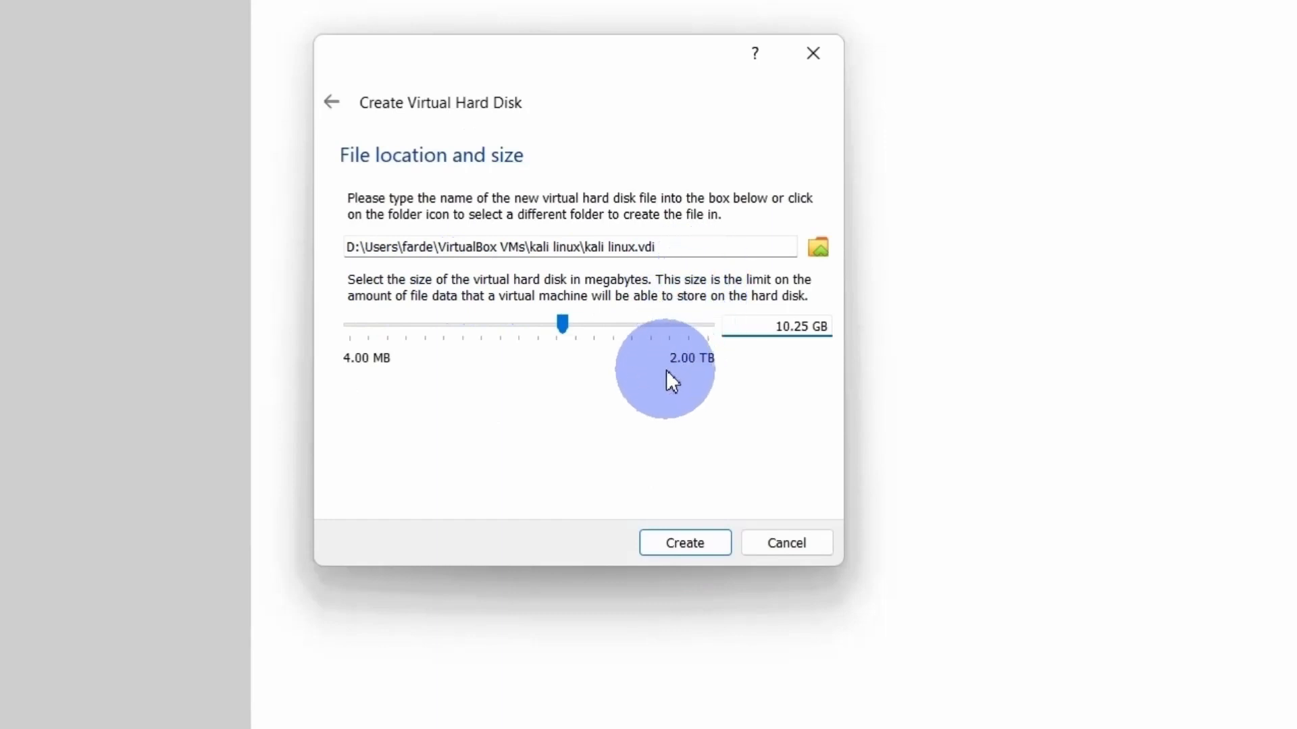
pyautogui.press('BackSpace')
pyautogui.press('BackSpace')
pyautogui.write('20')
pyautogui.press('BackSpace')
pyautogui.press('BackSpace')
pyautogui.write('40')
pyautogui.click(677, 545)
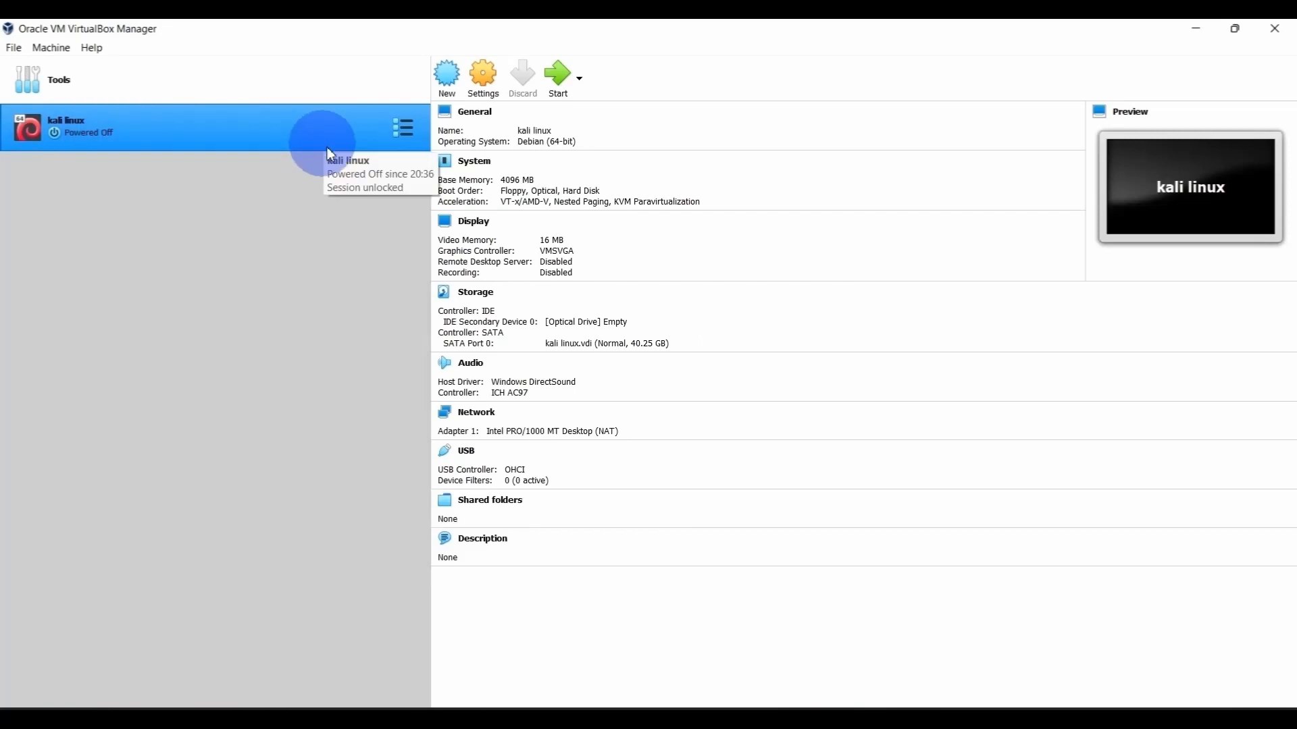
# - In the kali linux machine's settings, assign 6 processors and raise the video memory to 128 MB
pyautogui.click(479, 80)
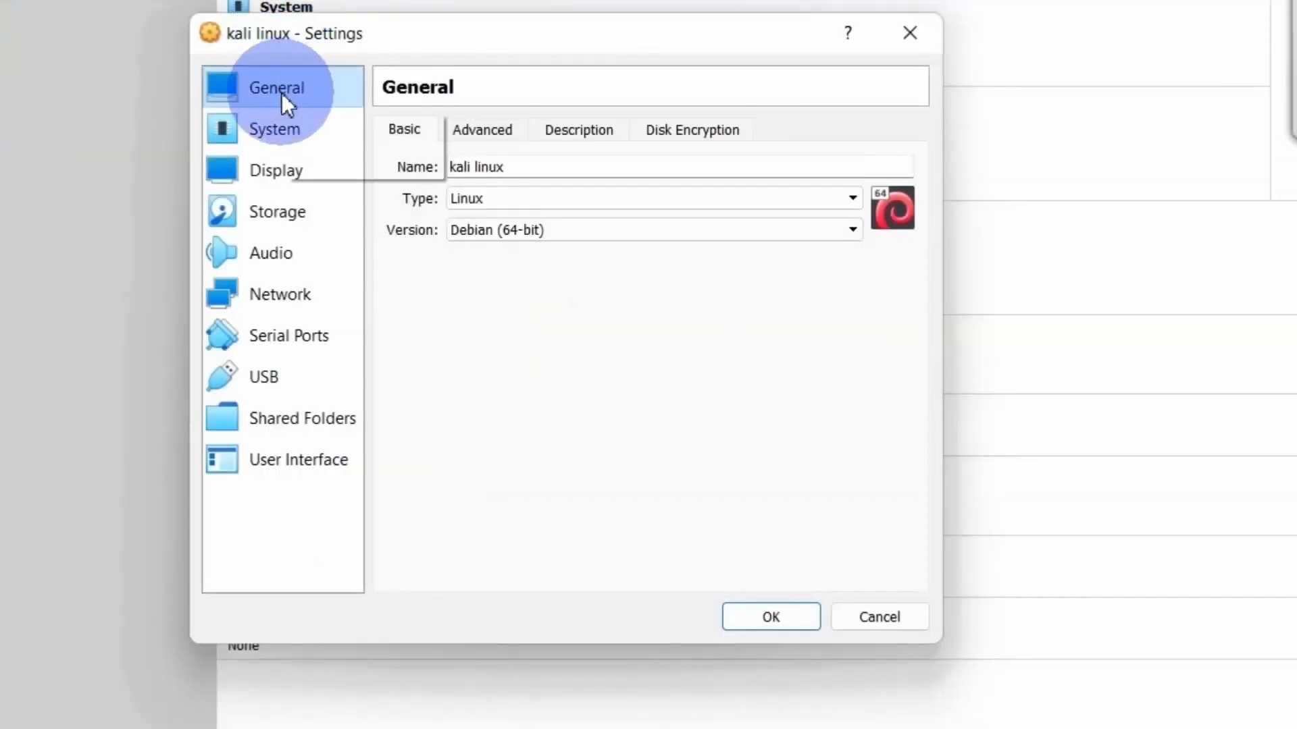
pyautogui.click(284, 128)
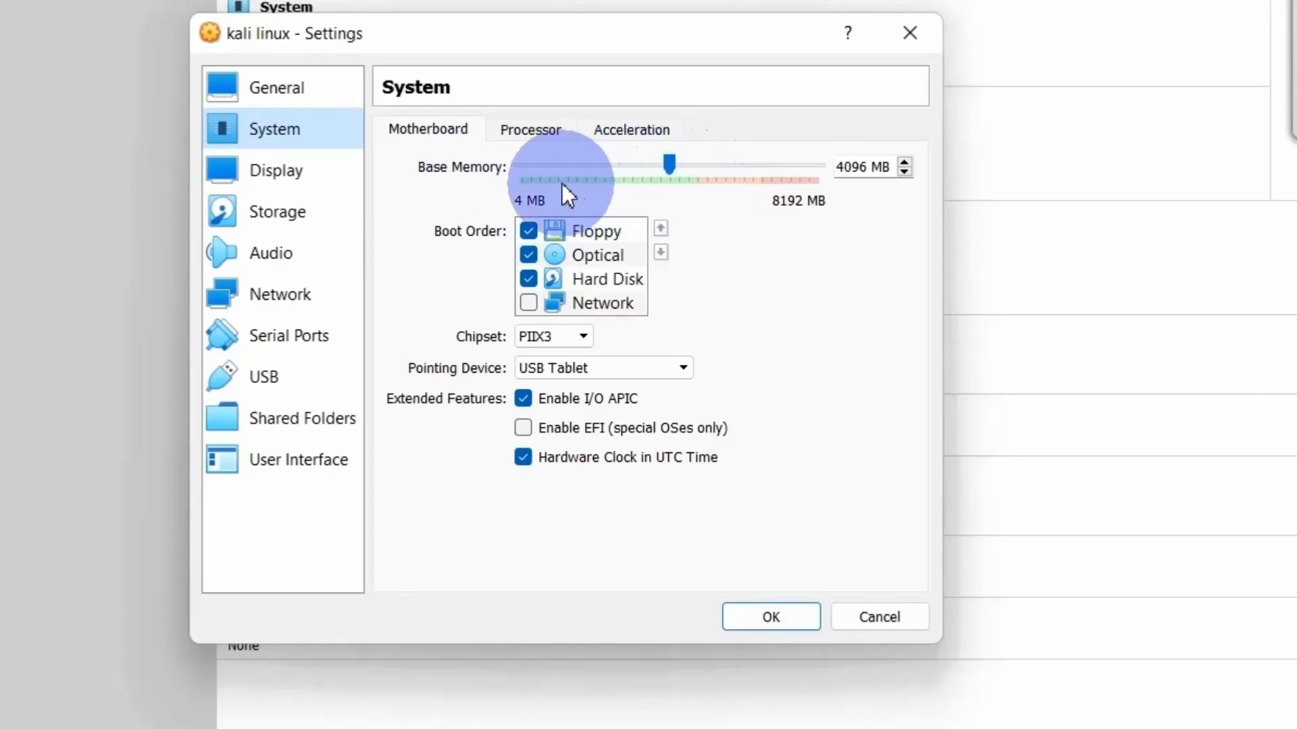
pyautogui.click(537, 132)
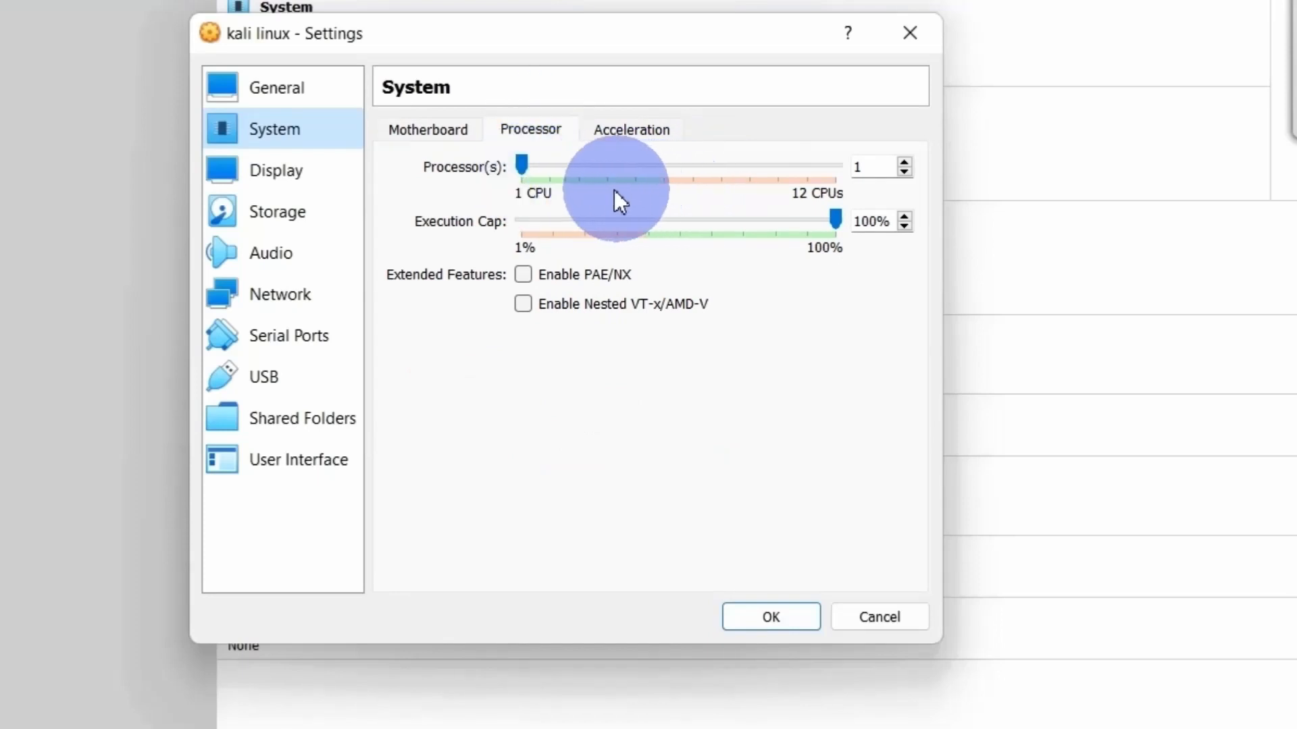
pyautogui.click(525, 171)
pyautogui.moveTo(525, 168); pyautogui.dragTo(660, 168)
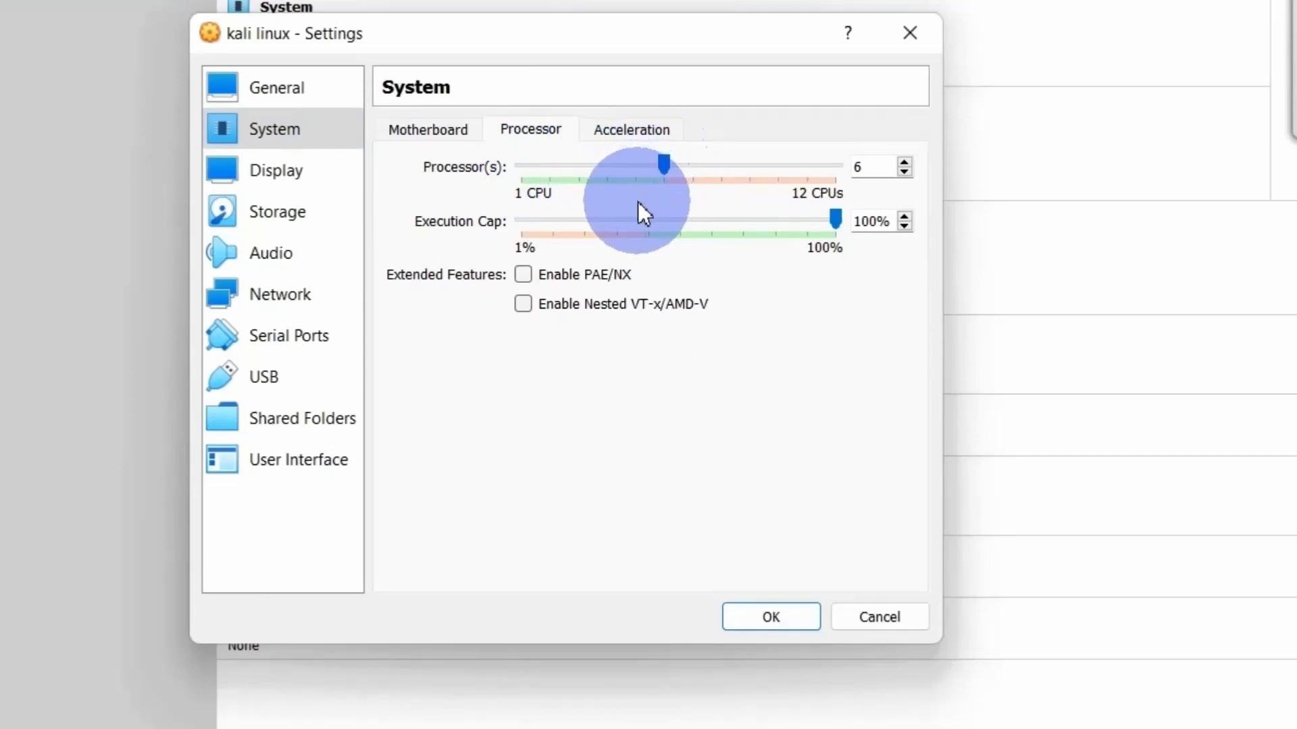
pyautogui.click(287, 177)
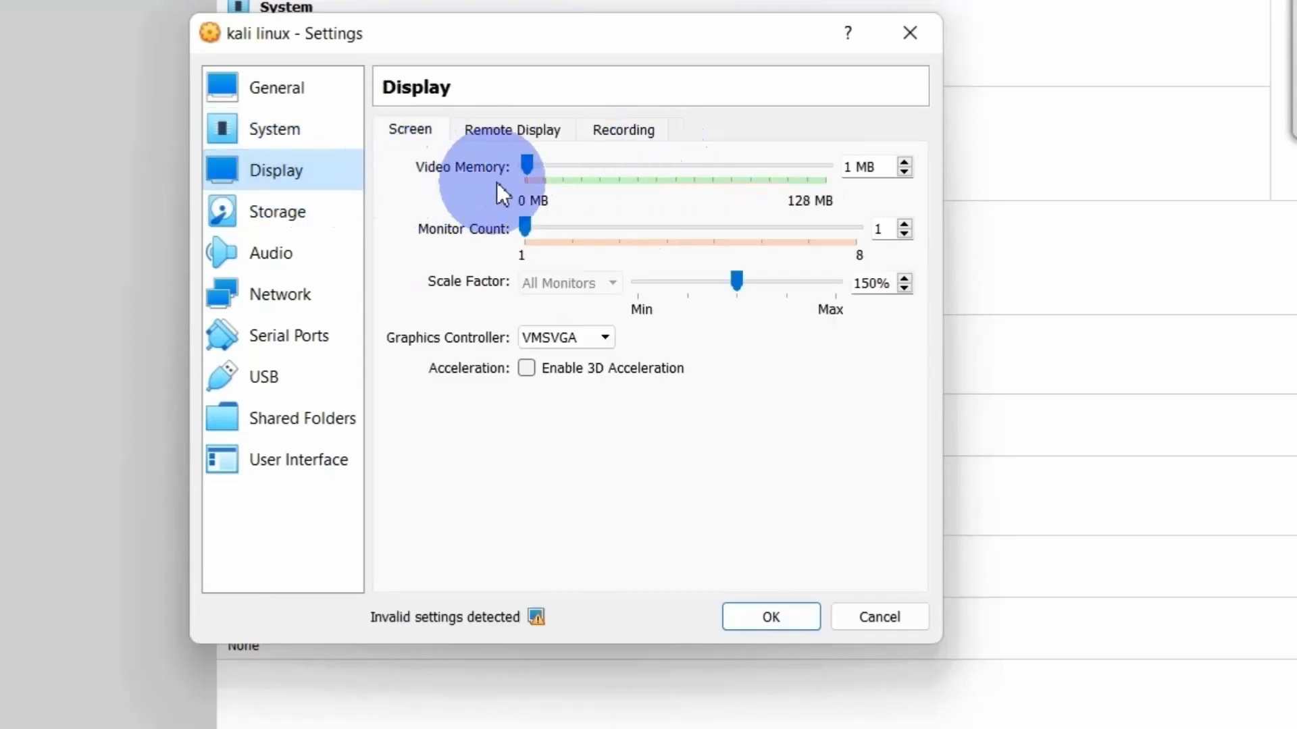
pyautogui.moveTo(529, 164); pyautogui.dragTo(865, 179)
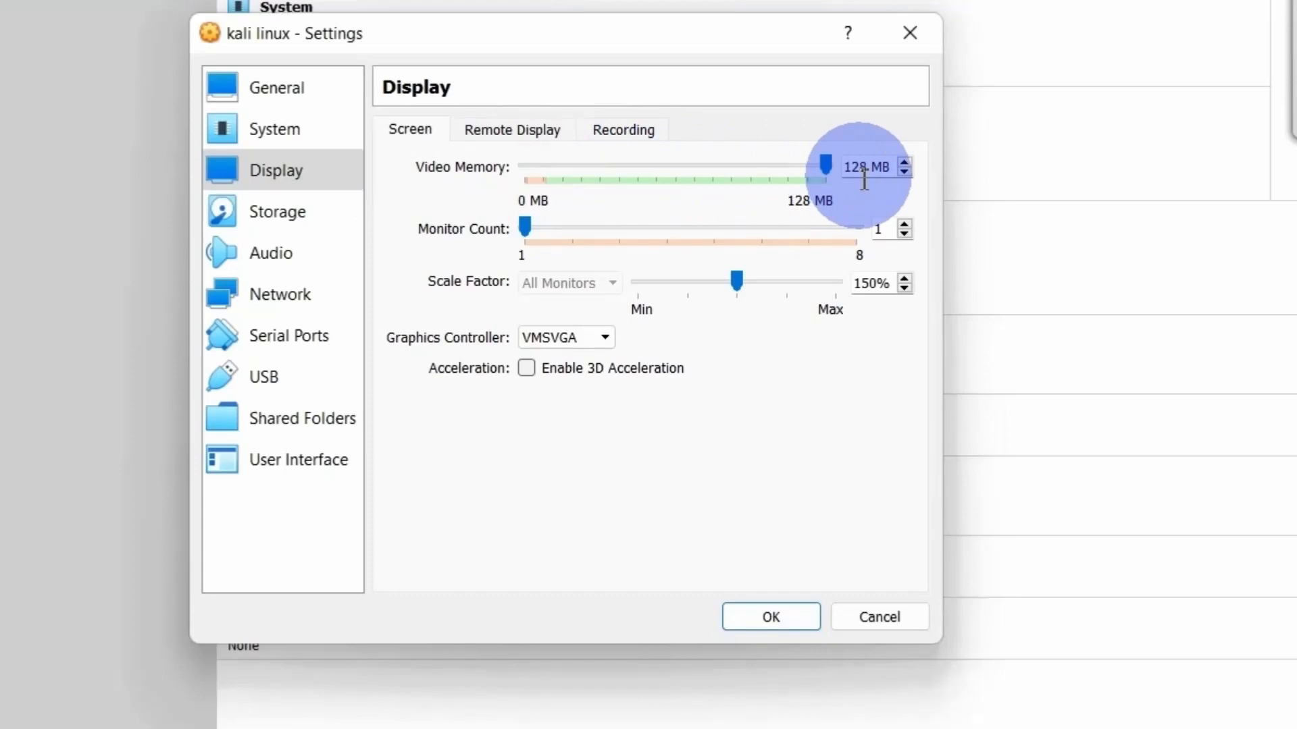
# - Attach the kali-linux-2022.3-installer-amd64 disc image from Downloads to the empty IDE optical drive and save the machine's settings
pyautogui.click(280, 214)
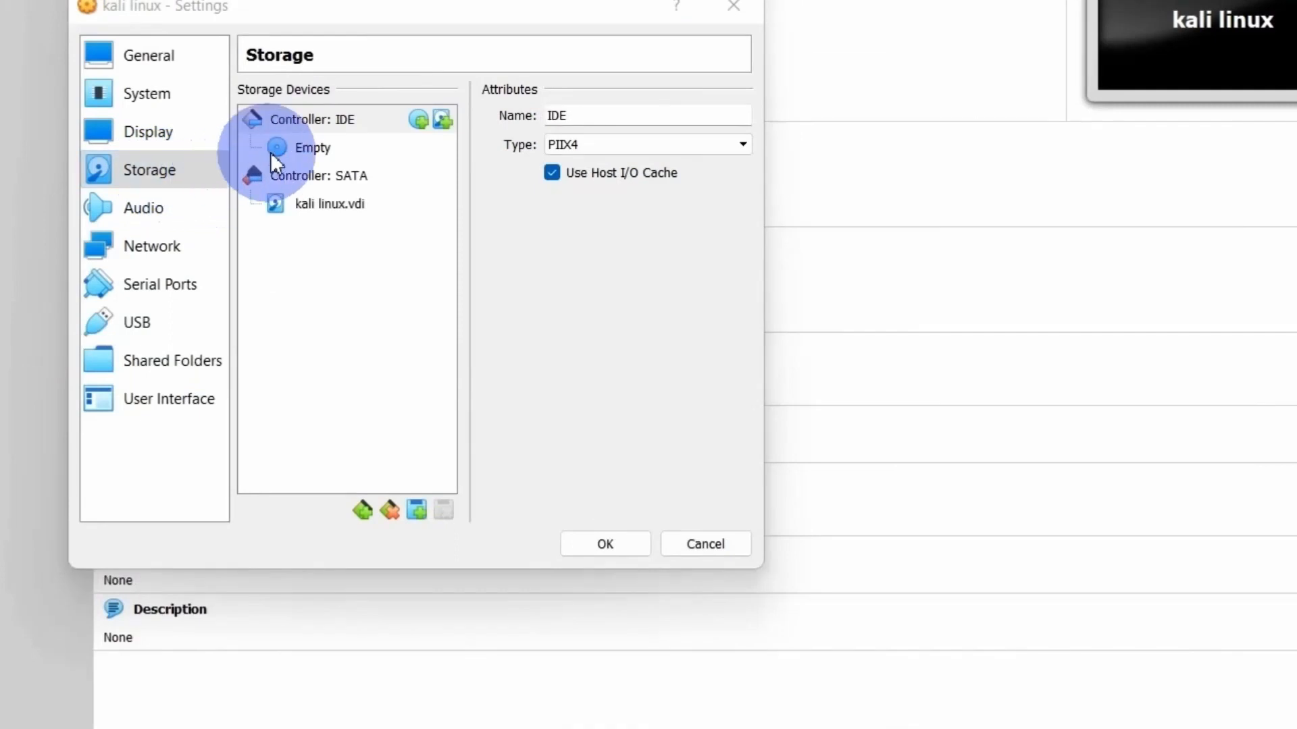
pyautogui.click(307, 145)
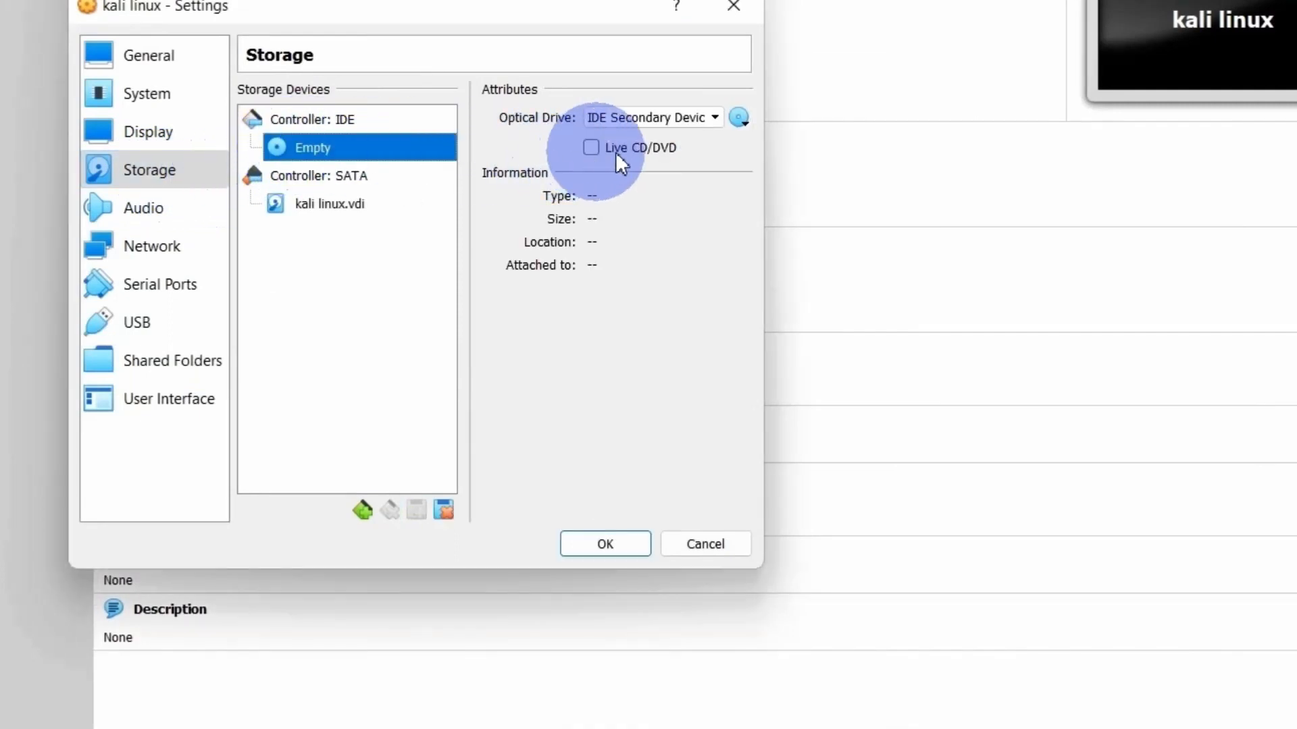
pyautogui.click(739, 116)
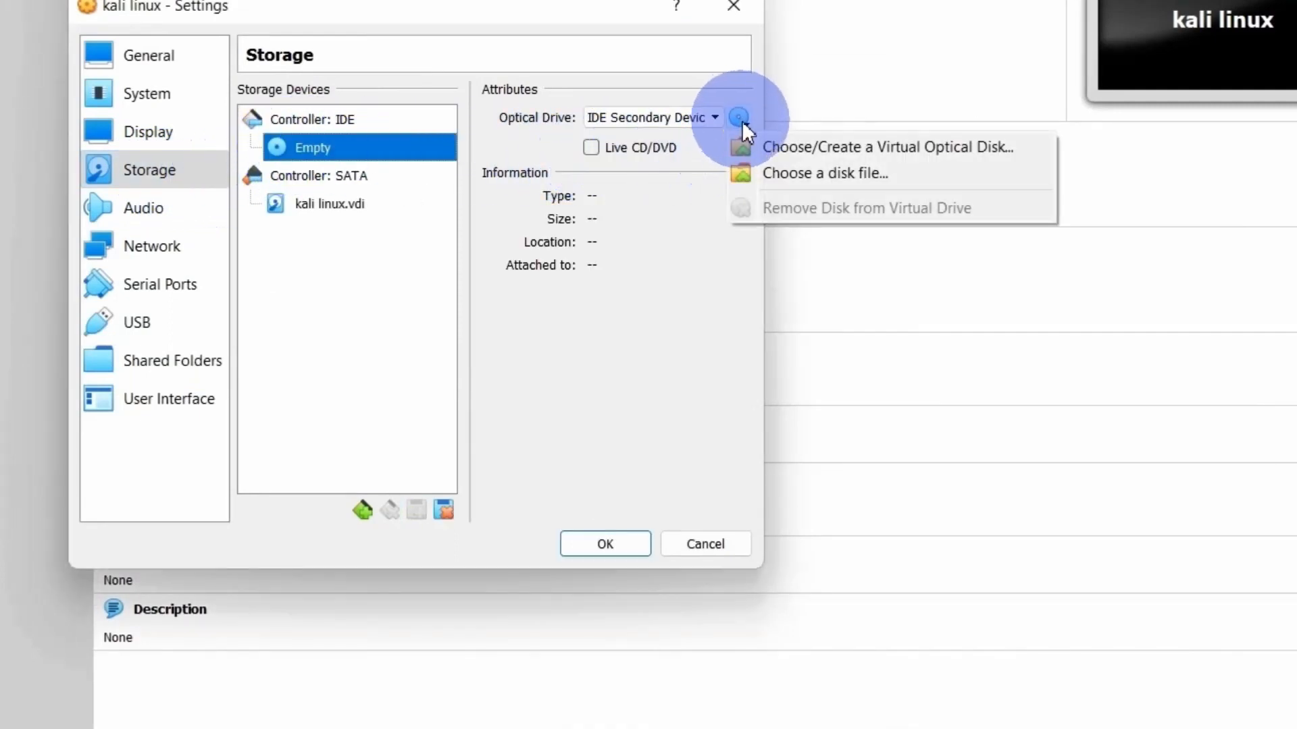
pyautogui.click(762, 171)
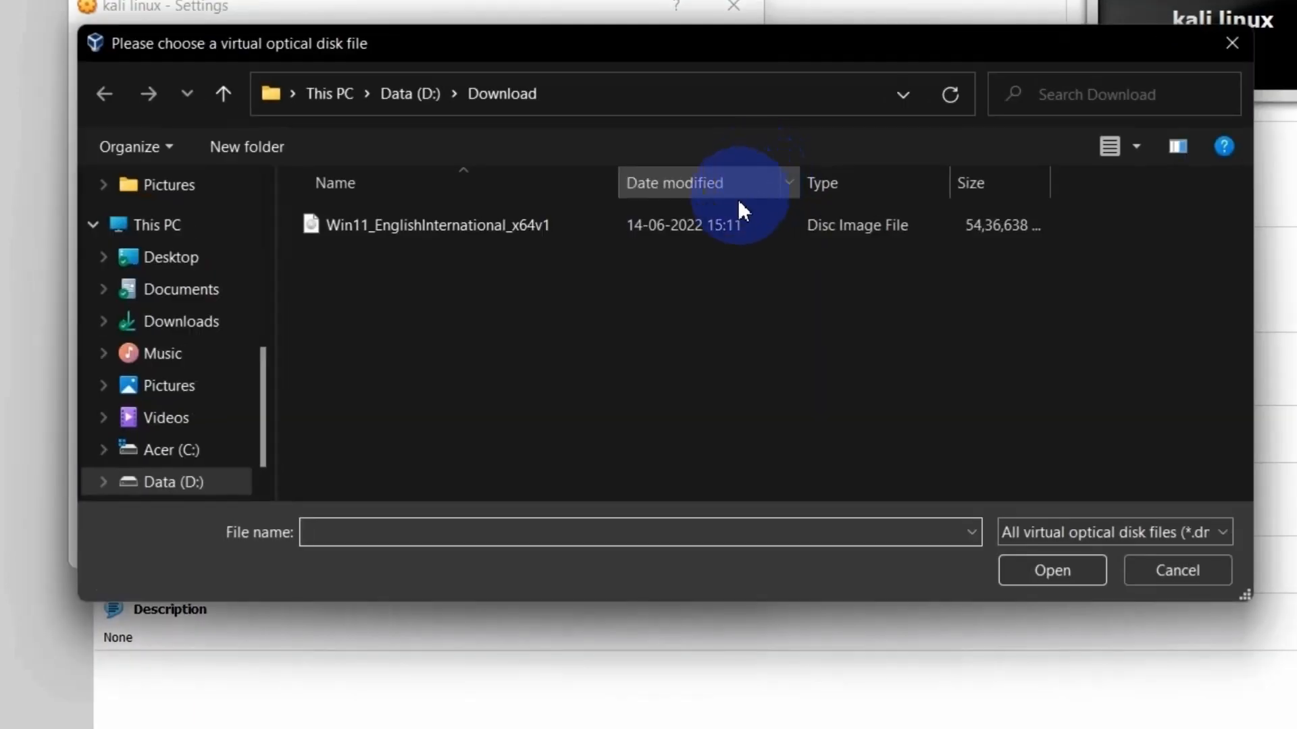
pyautogui.click(177, 321)
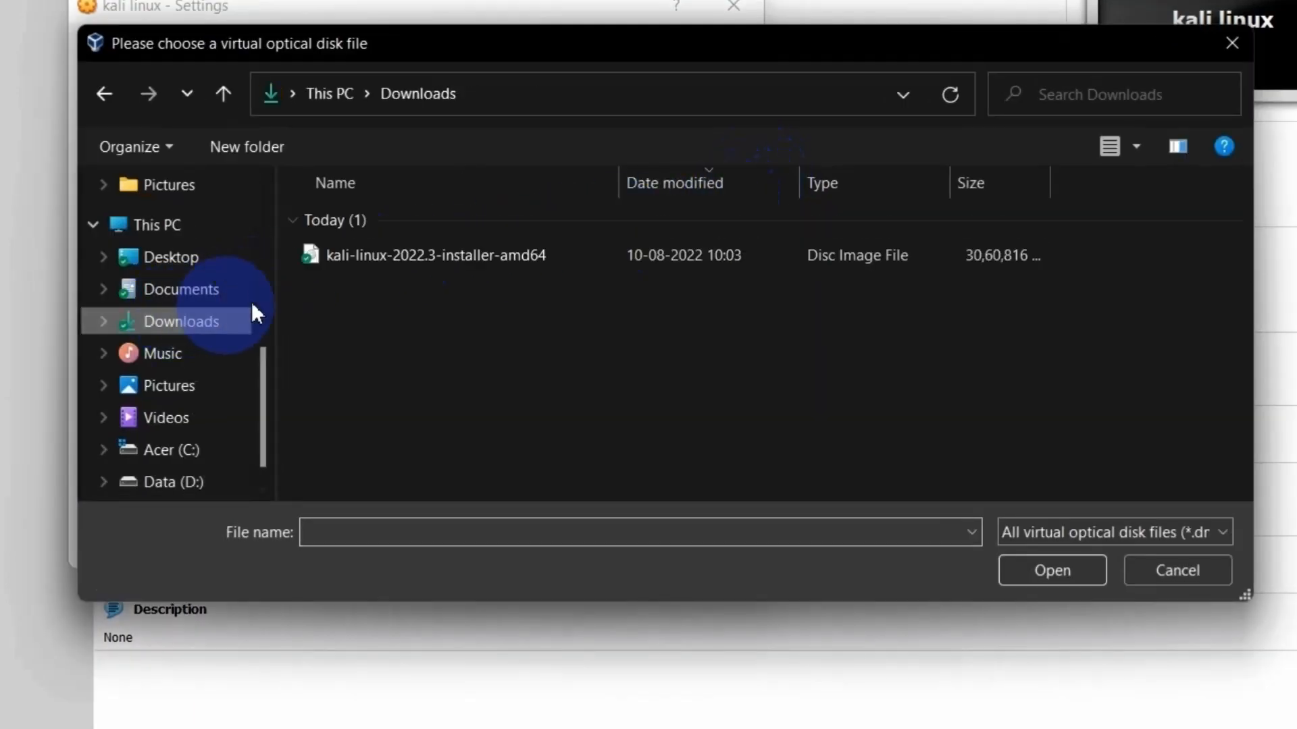
pyautogui.click(416, 266)
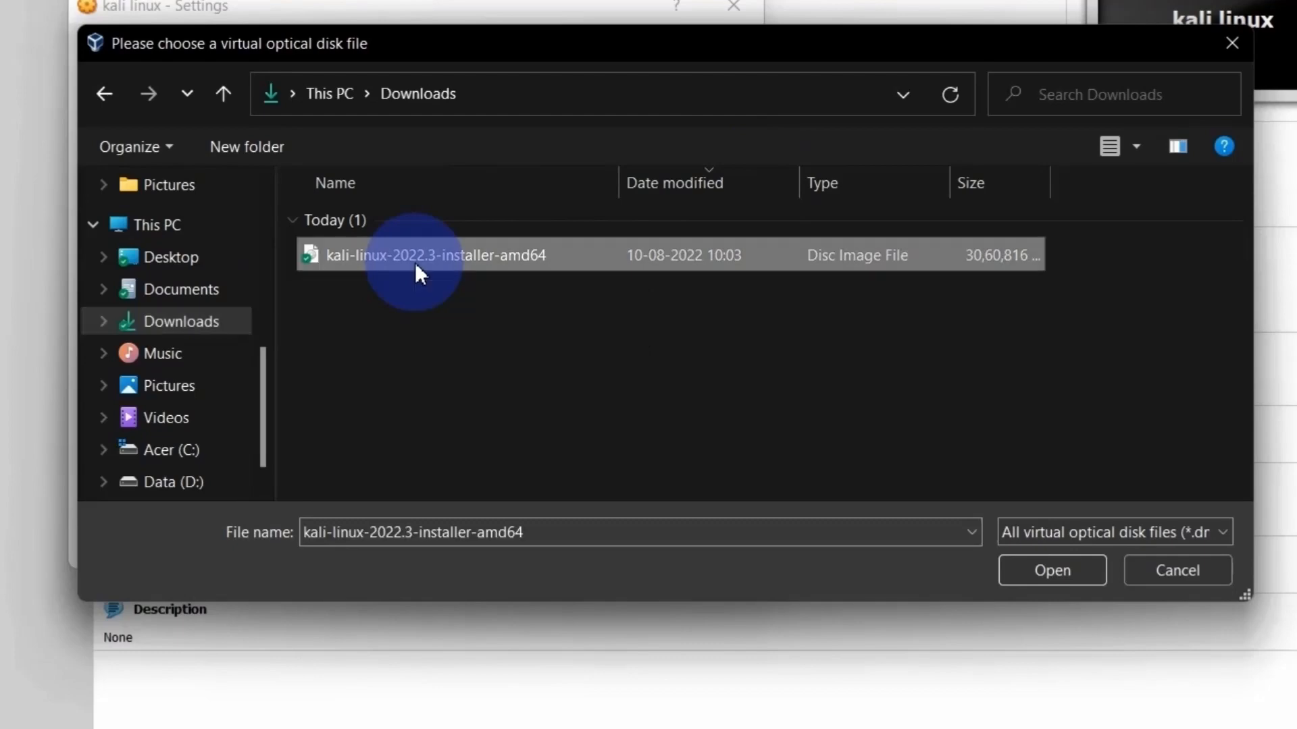
pyautogui.click(1037, 565)
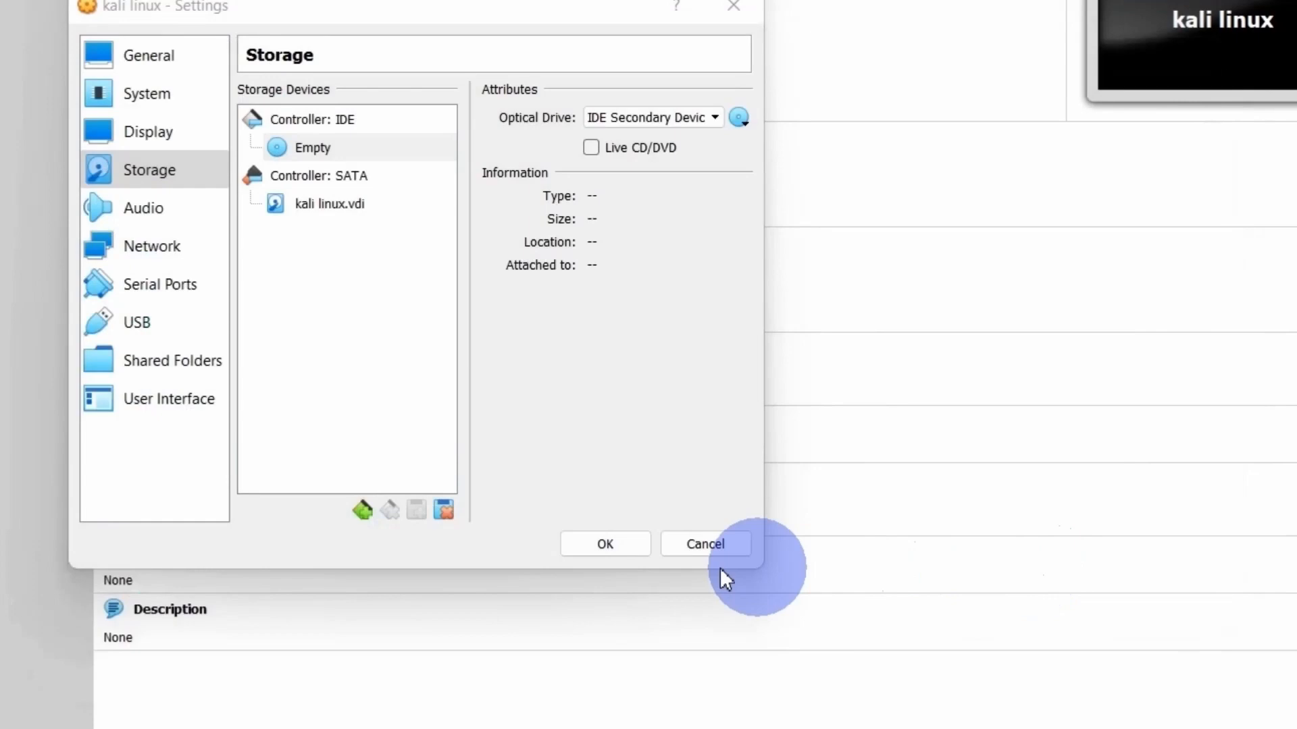
pyautogui.click(603, 542)
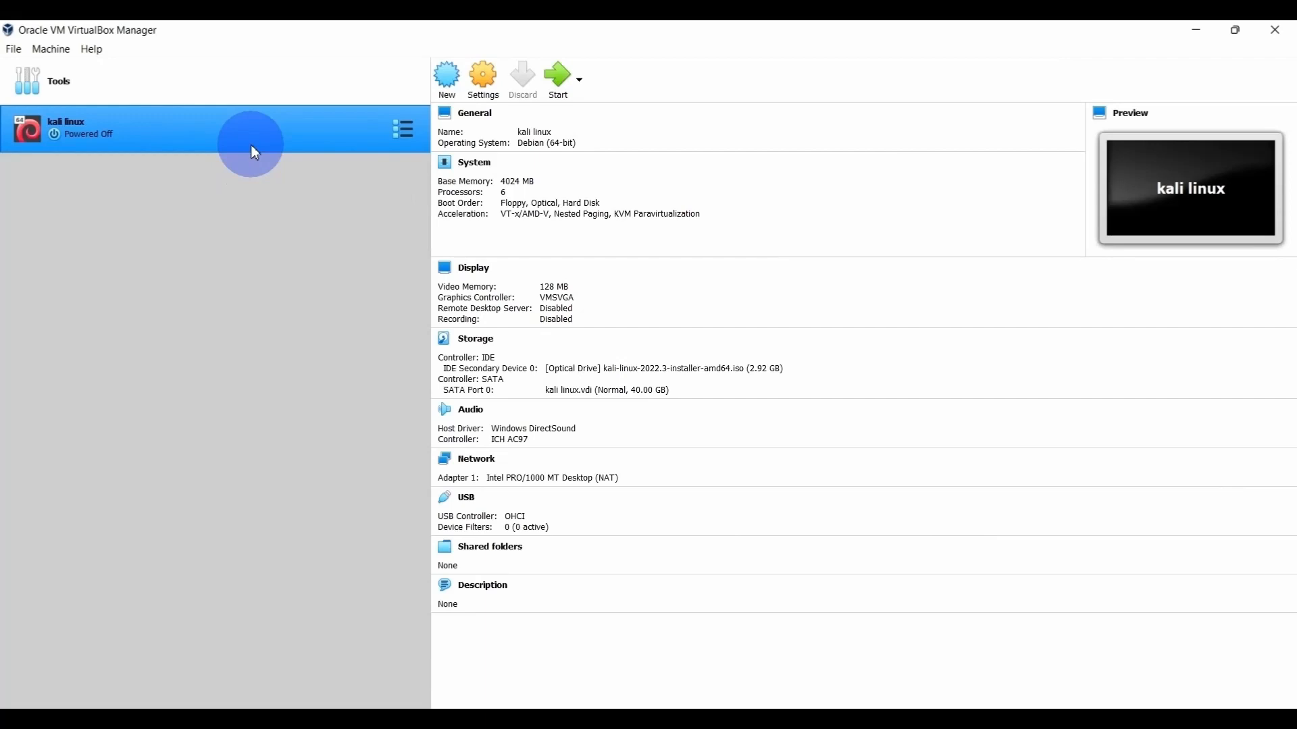
# - Boot the virtual machine into the graphical install with language English, location United States and keymap American English
pyautogui.click(555, 84)
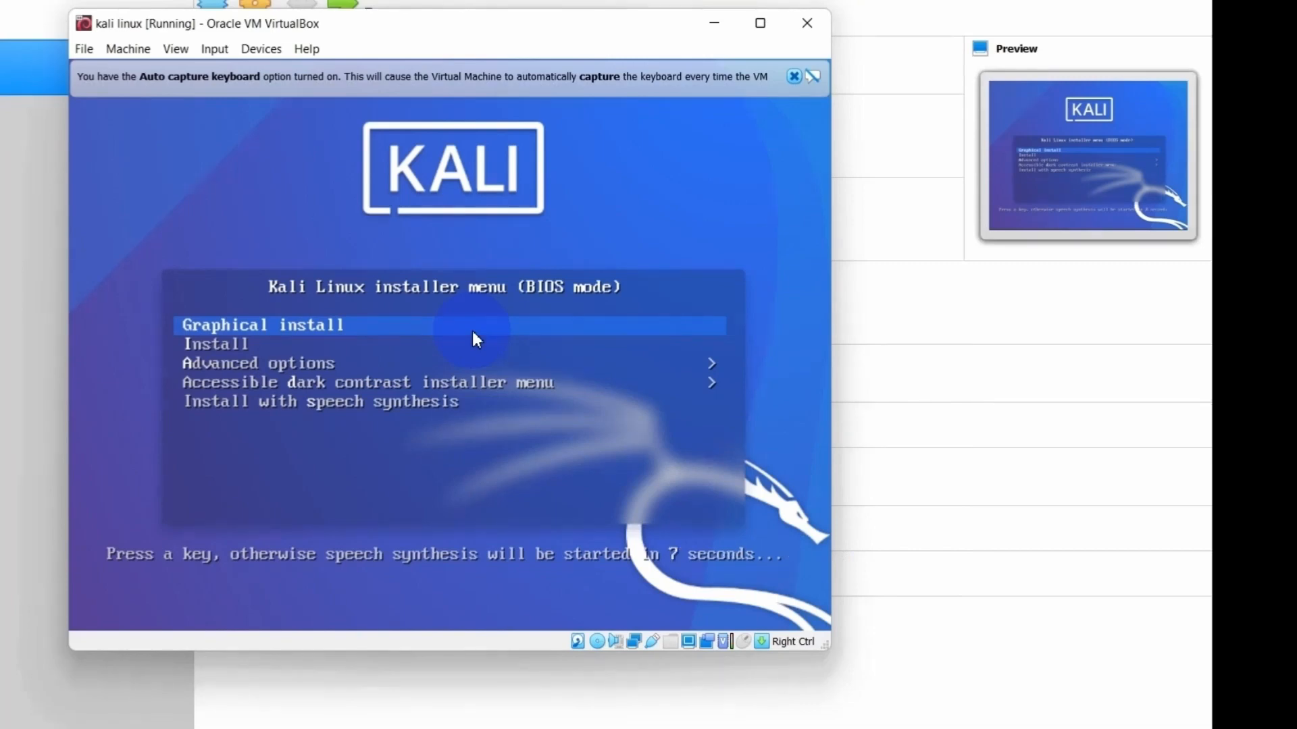
pyautogui.press('Return')
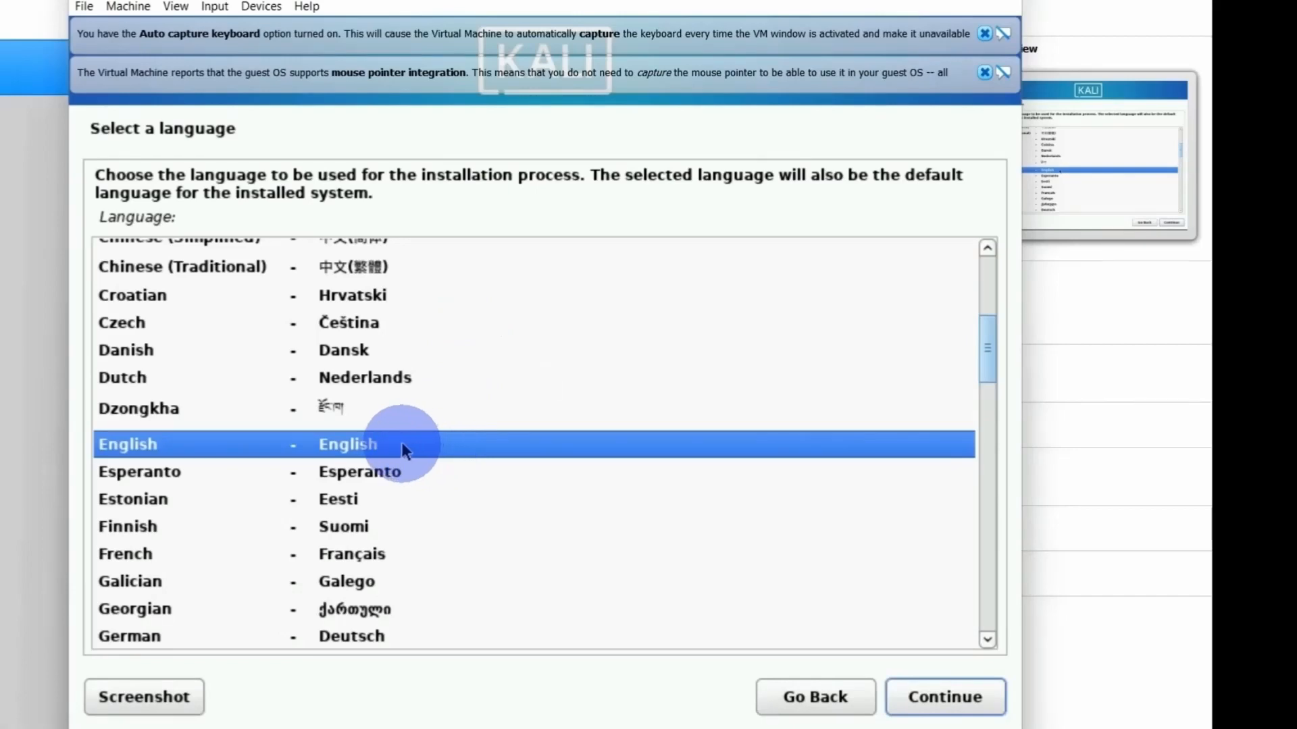
pyautogui.click(940, 694)
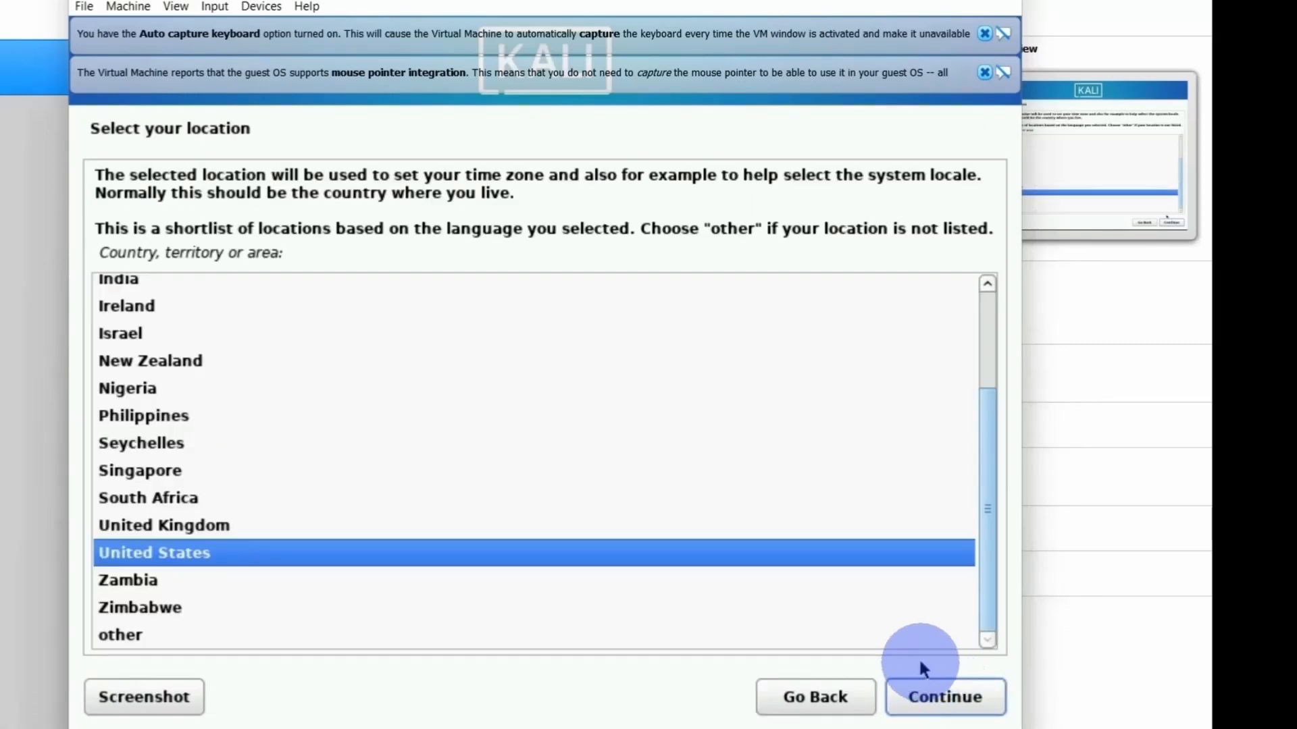
pyautogui.click(941, 701)
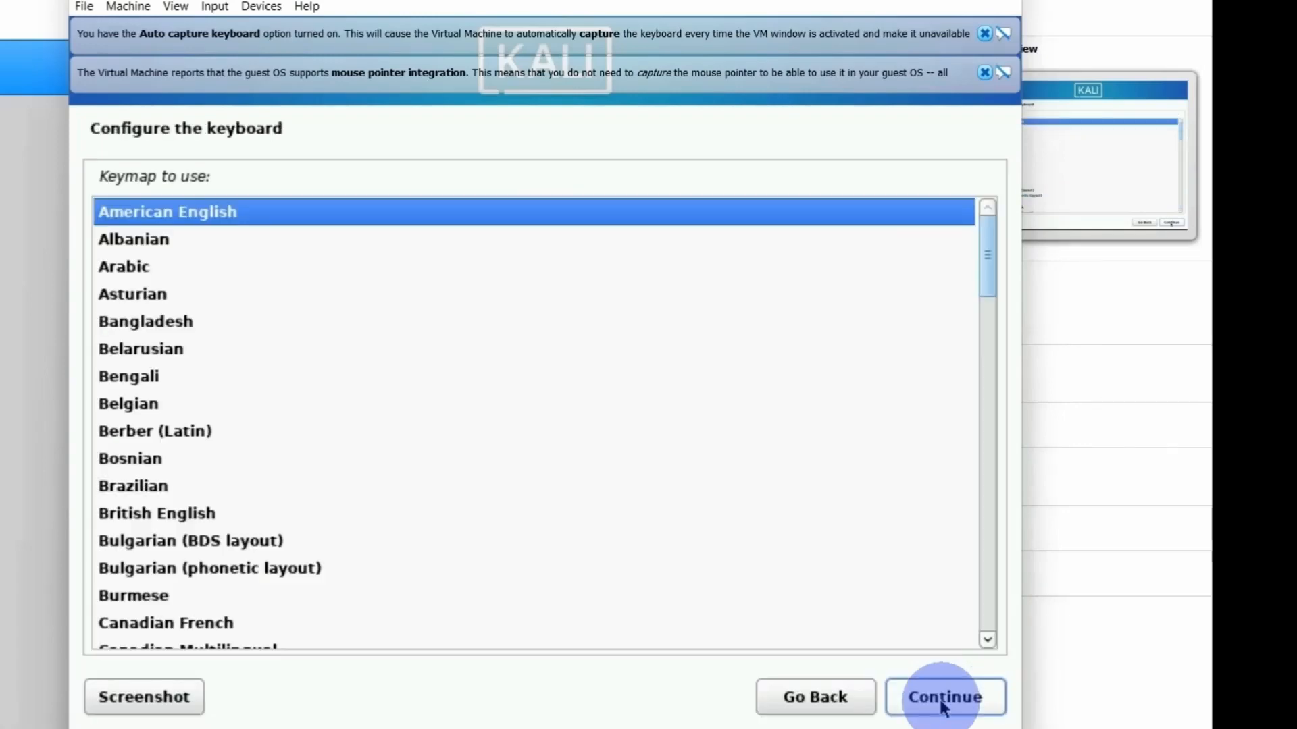
pyautogui.click(943, 702)
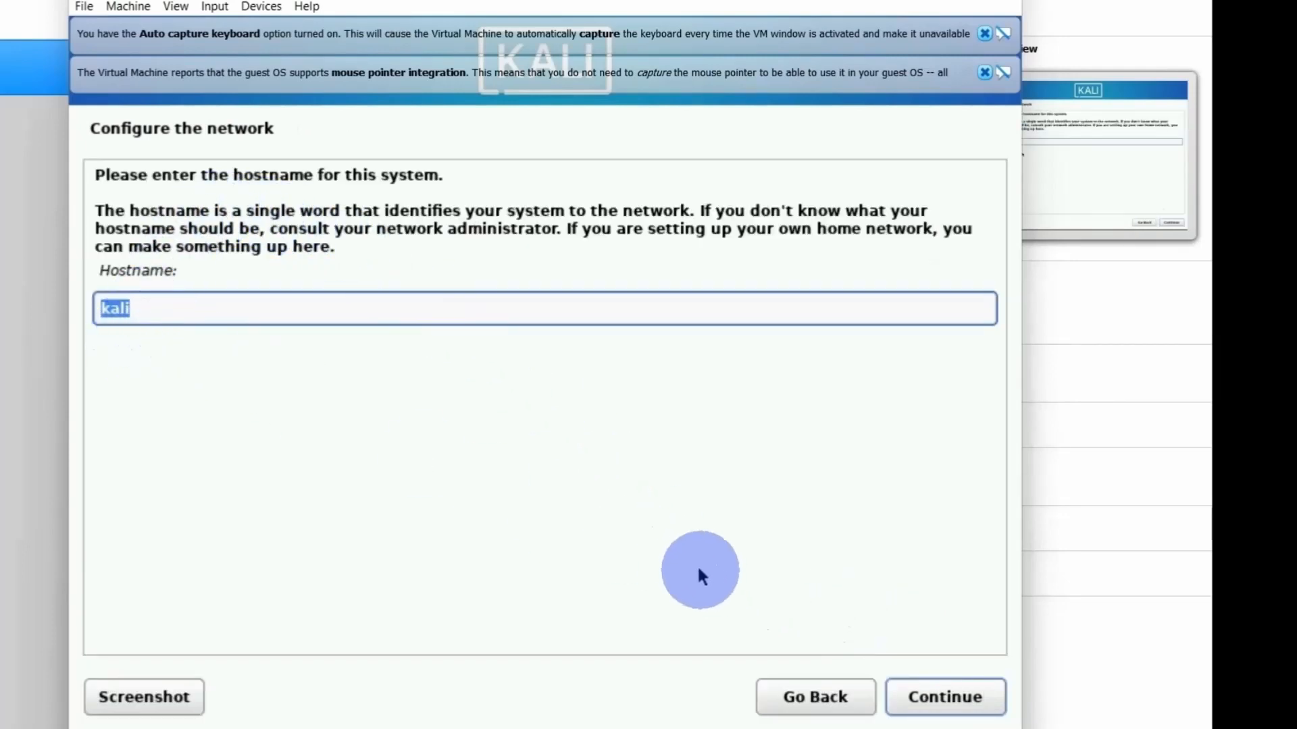
# - Keep the hostname kali with a blank domain name, and enter the new user's full name with the suggested username
pyautogui.click(940, 696)
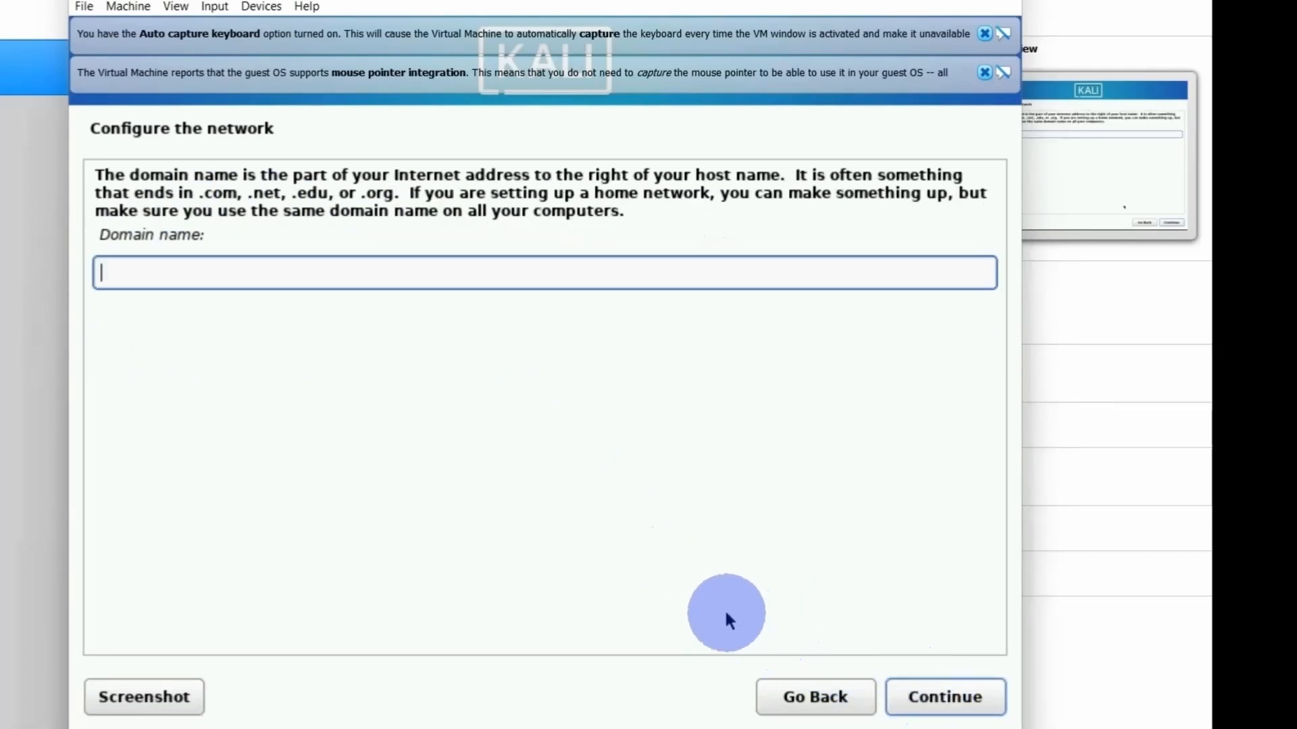
pyautogui.click(947, 695)
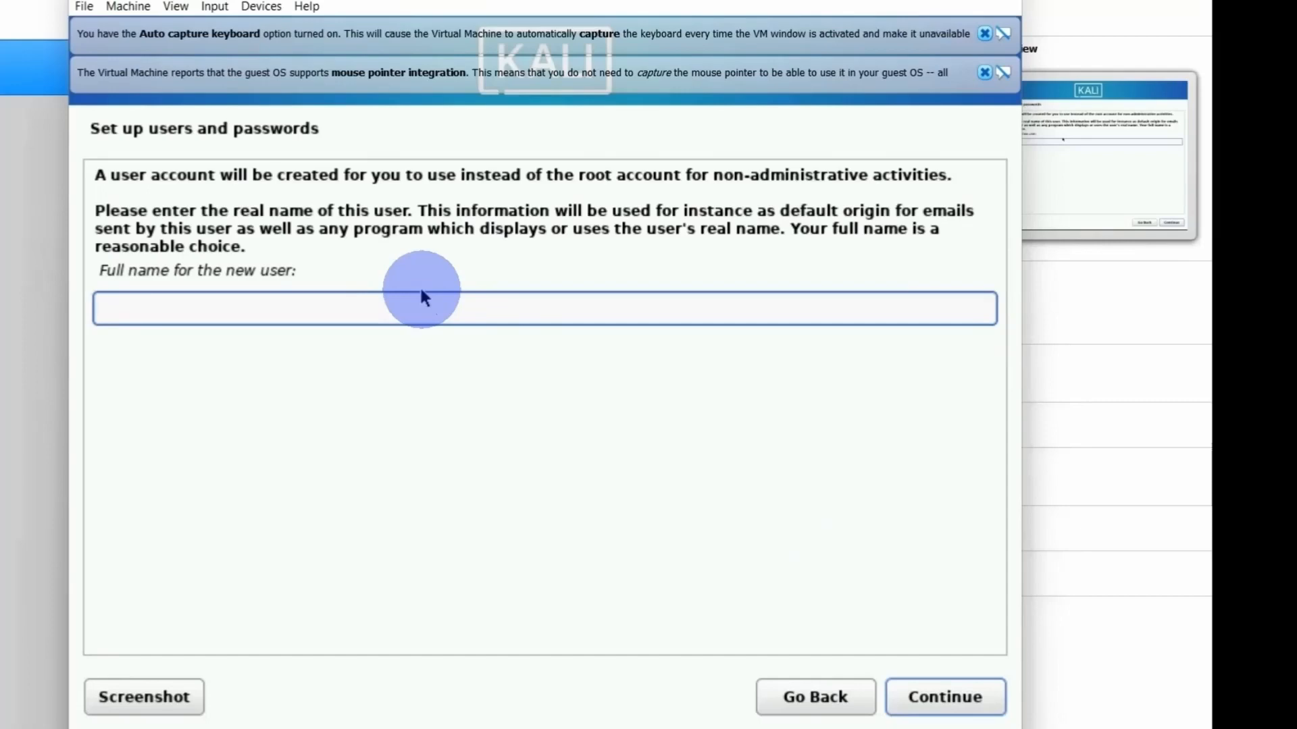
pyautogui.write('csmalik')
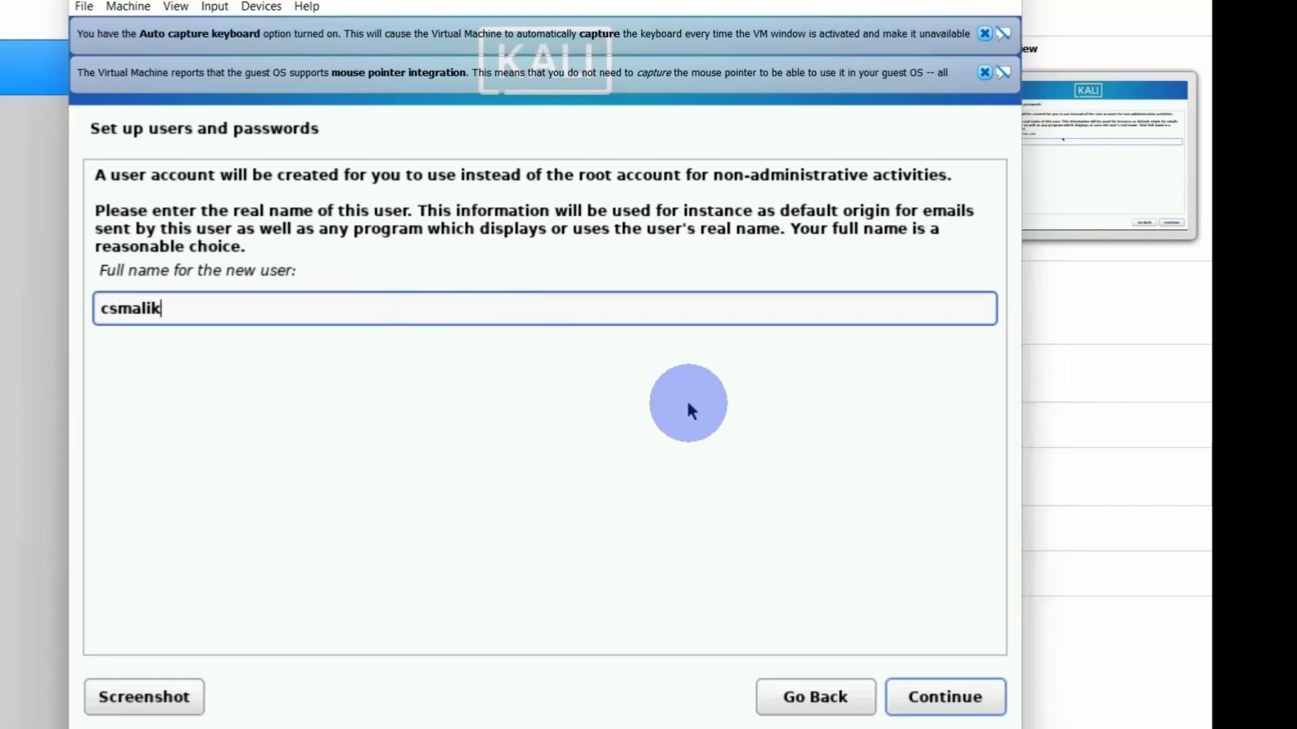
pyautogui.click(946, 694)
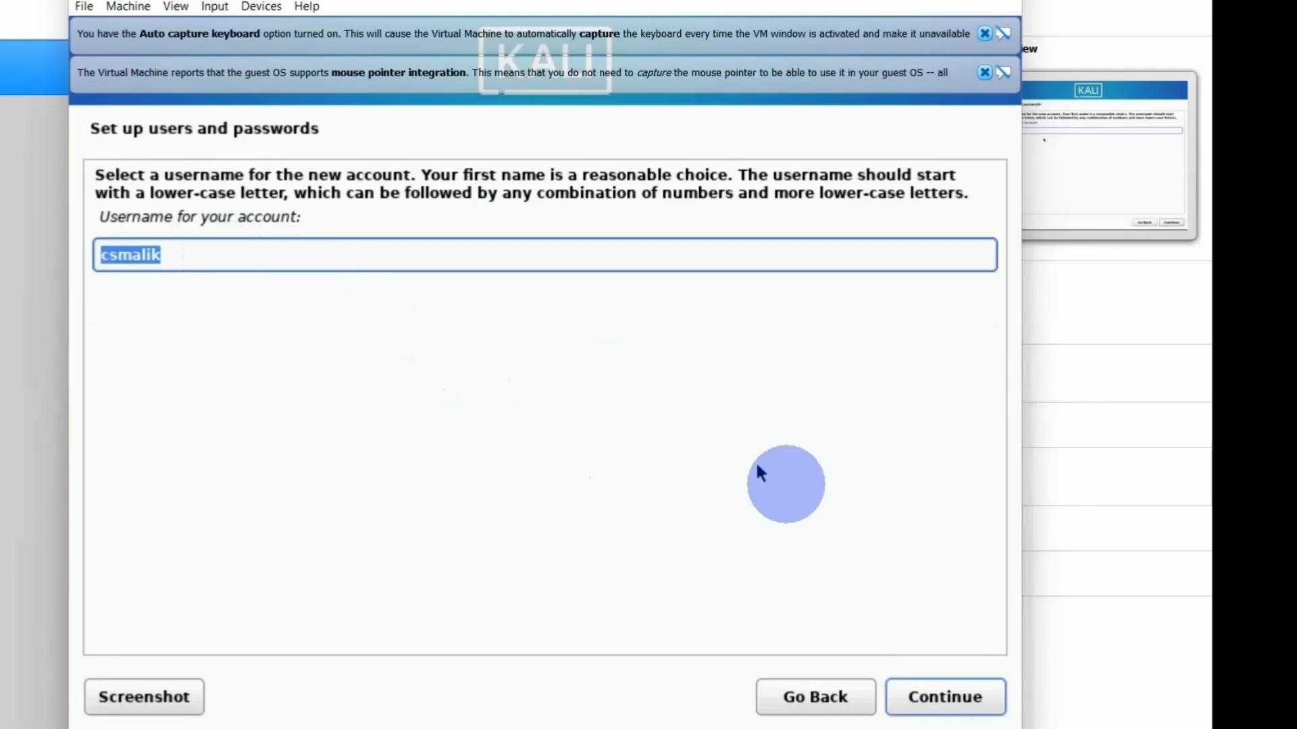
pyautogui.click(967, 699)
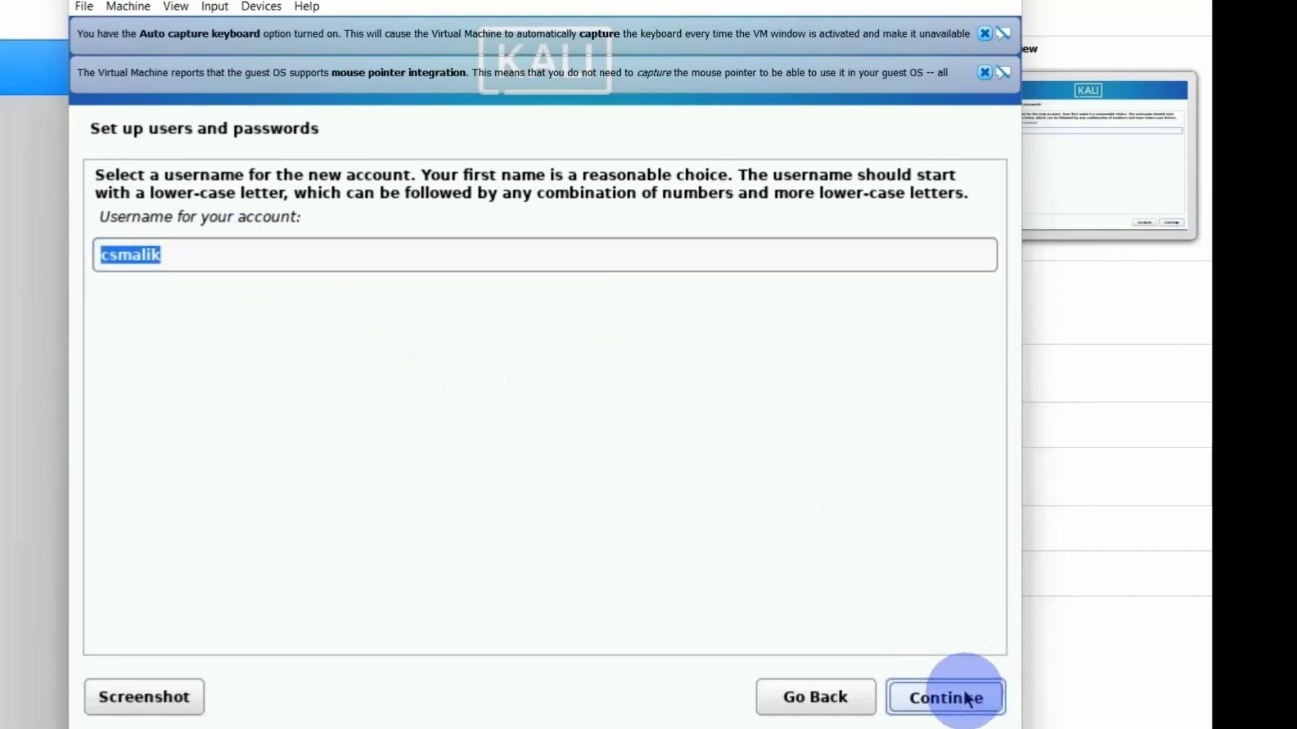
# - Accept the Eastern time zone and partition the entire virtual disk with all files in one partition, writing the changes to disk
pyautogui.click(926, 687)
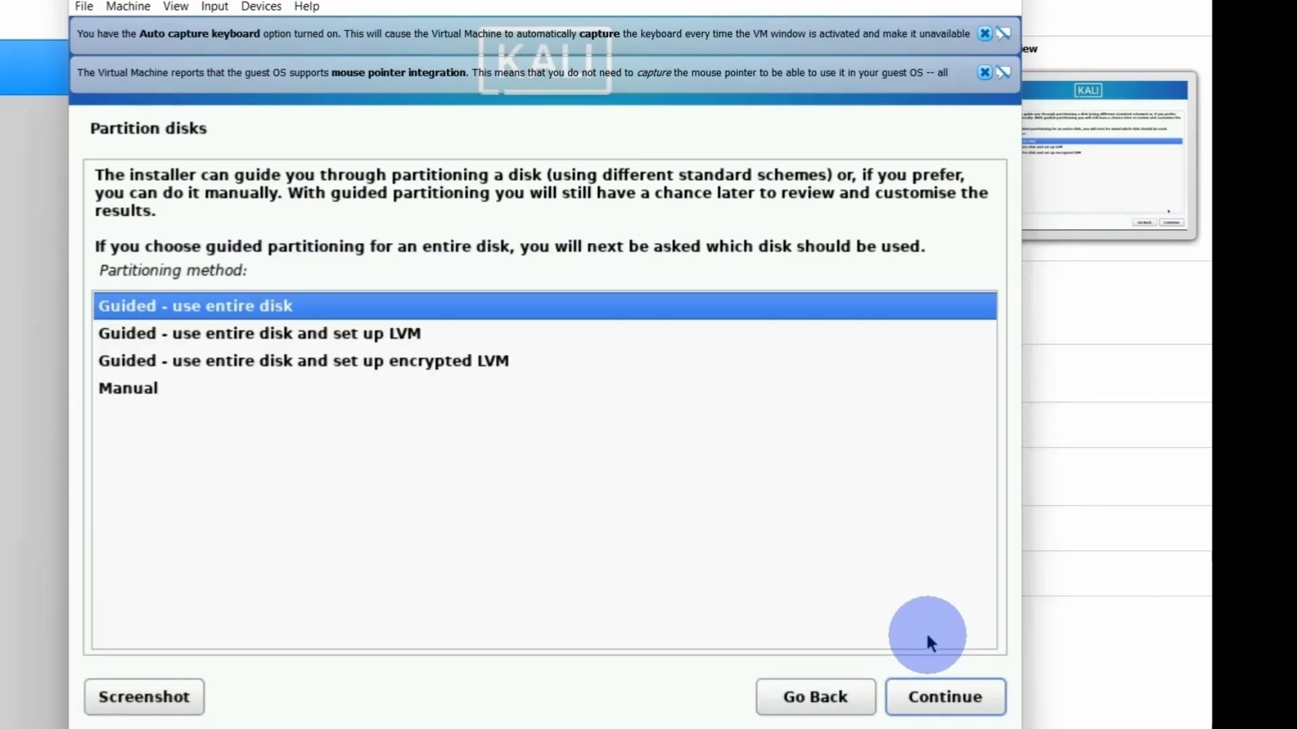
pyautogui.click(942, 702)
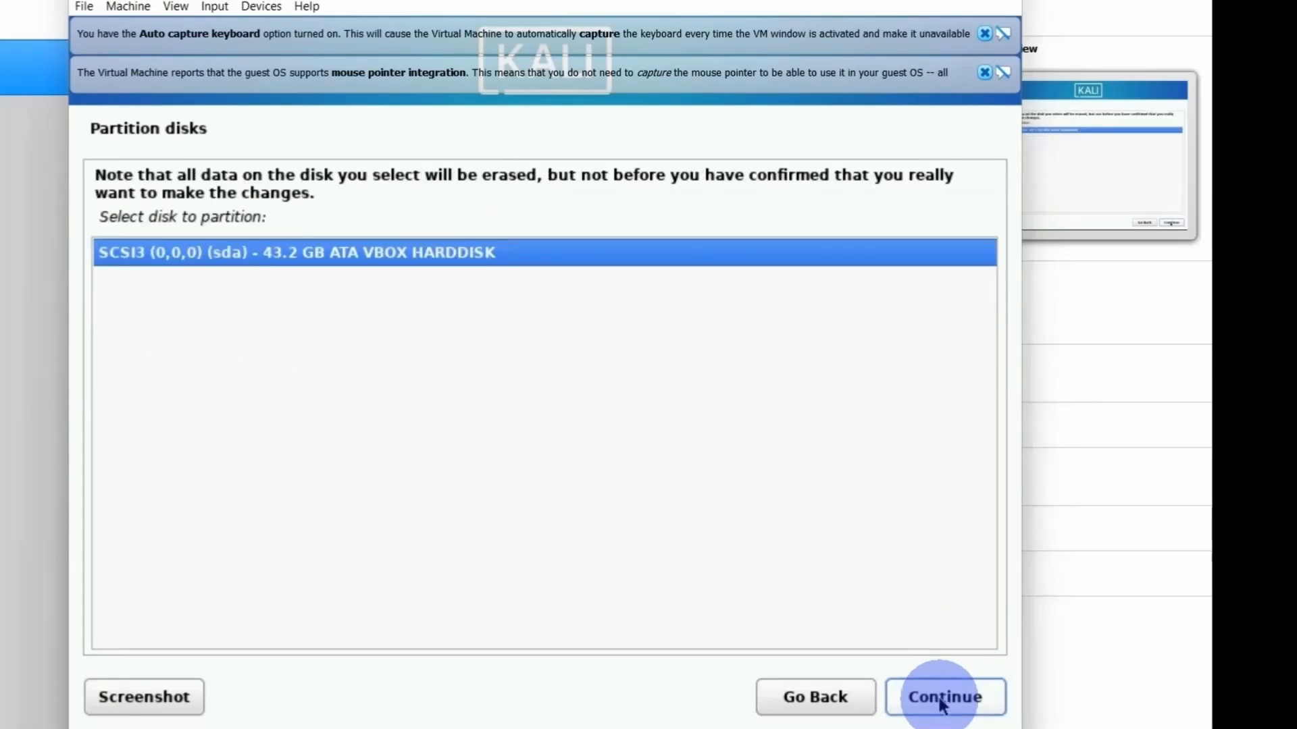
pyautogui.click(942, 703)
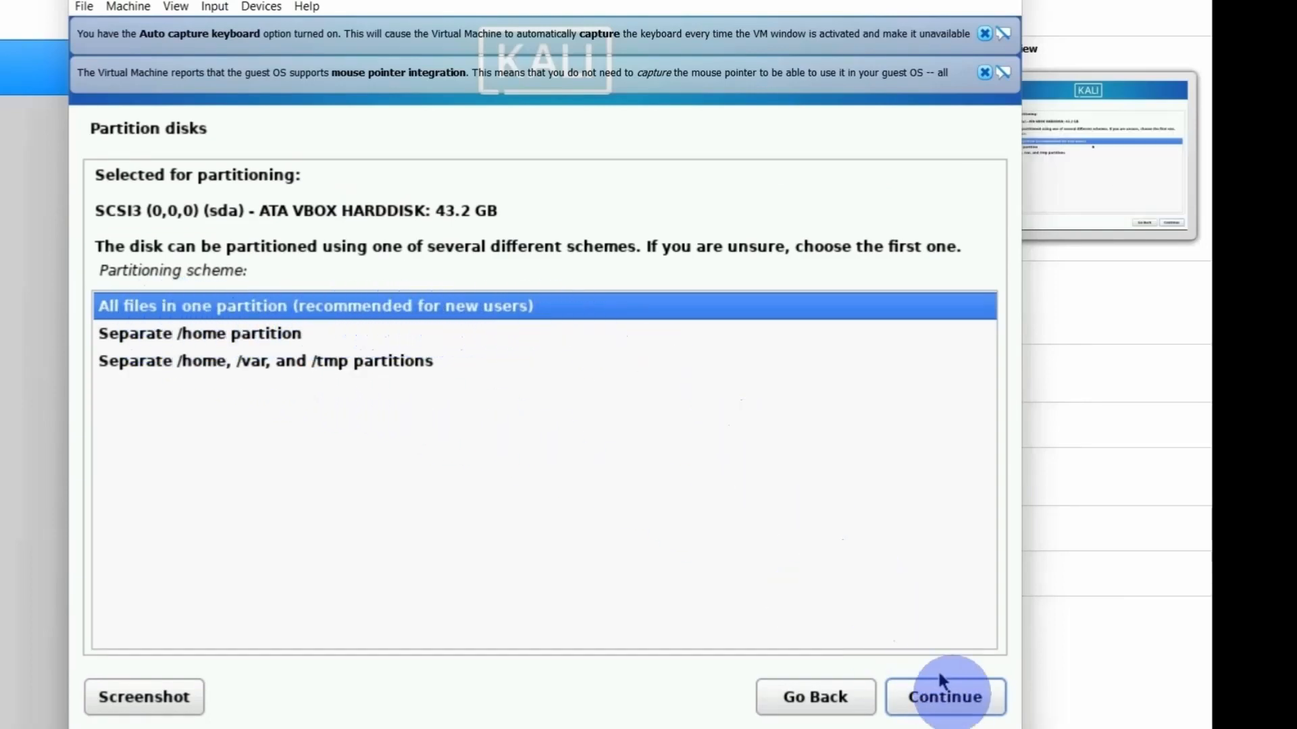
pyautogui.click(948, 699)
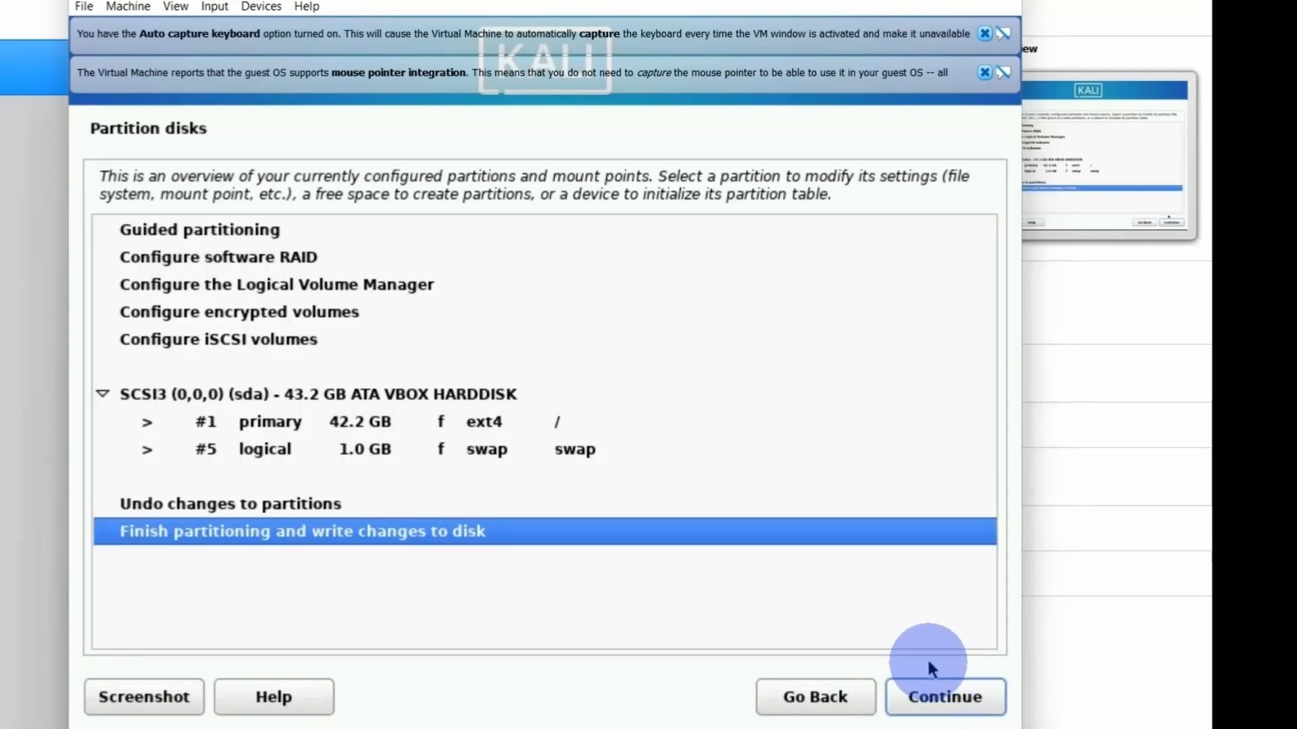
pyautogui.click(947, 698)
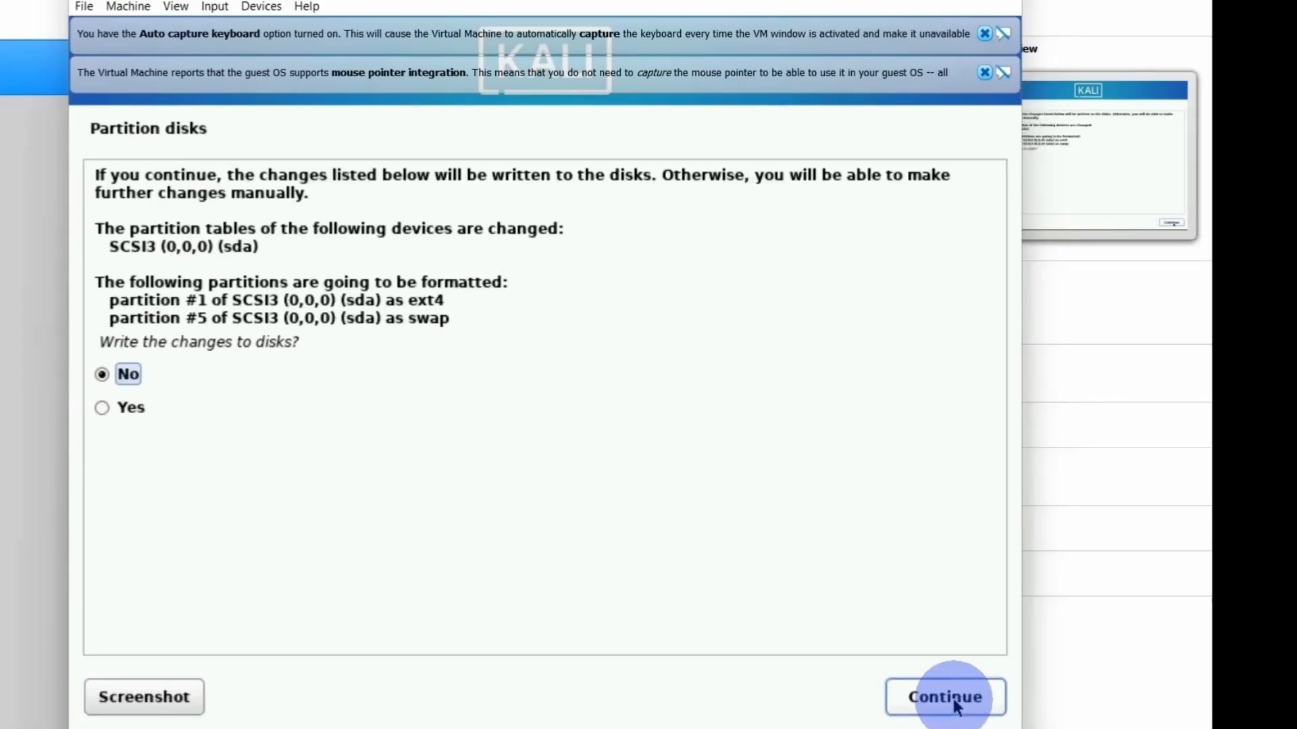
pyautogui.click(105, 412)
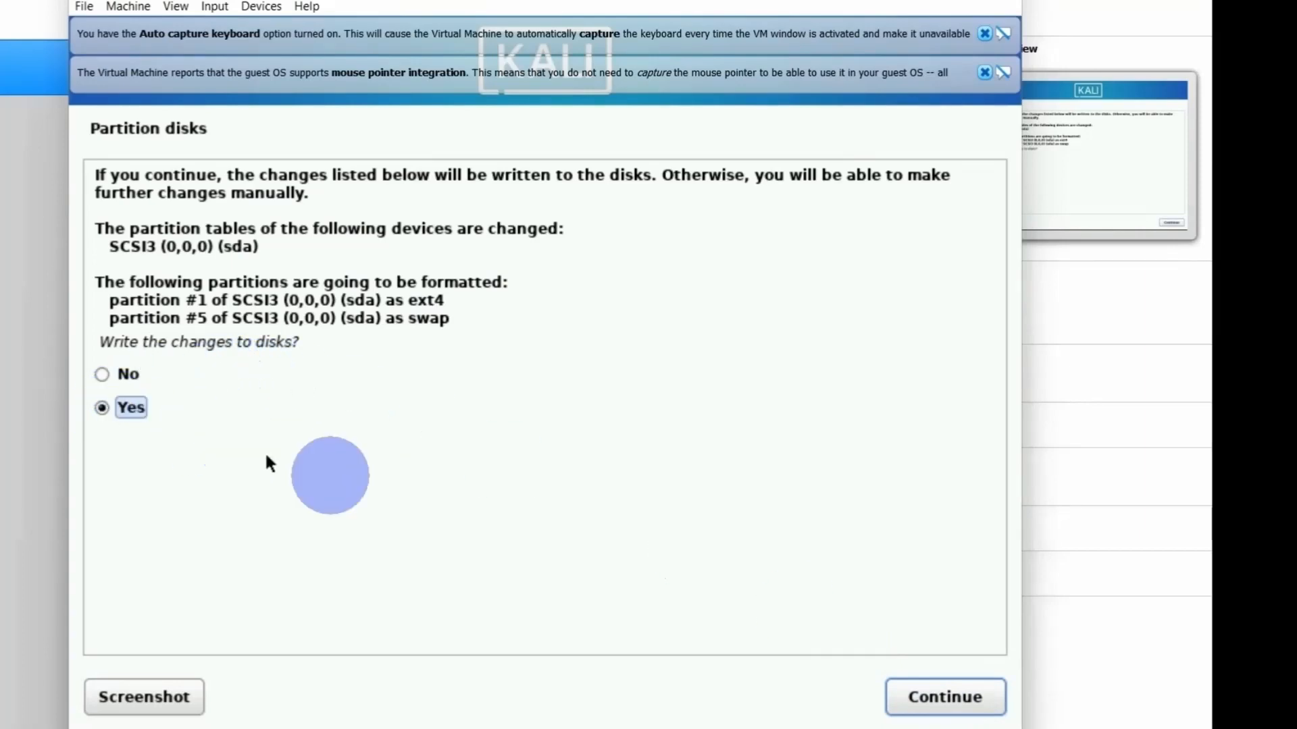
pyautogui.click(935, 699)
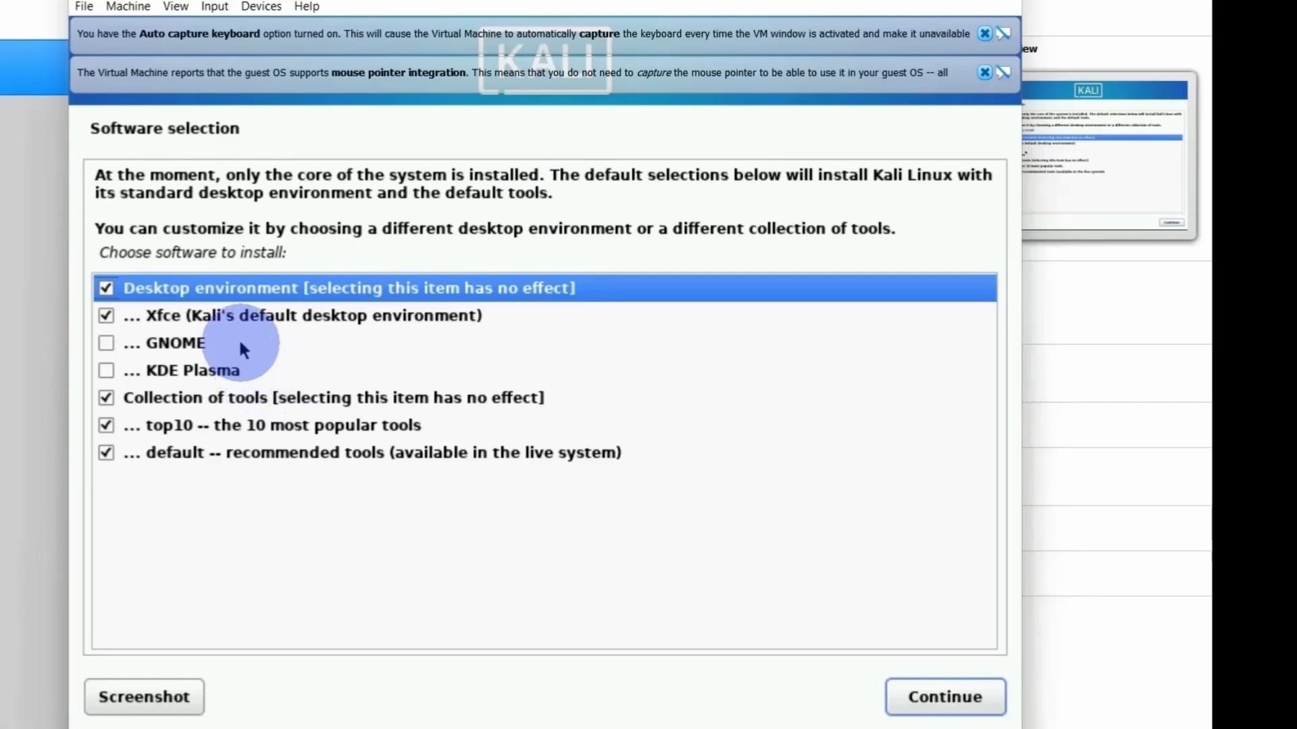
# - Accept the default Kali software selection and install the GRUB boot loader to the primary drive /dev/sda
pyautogui.click(932, 699)
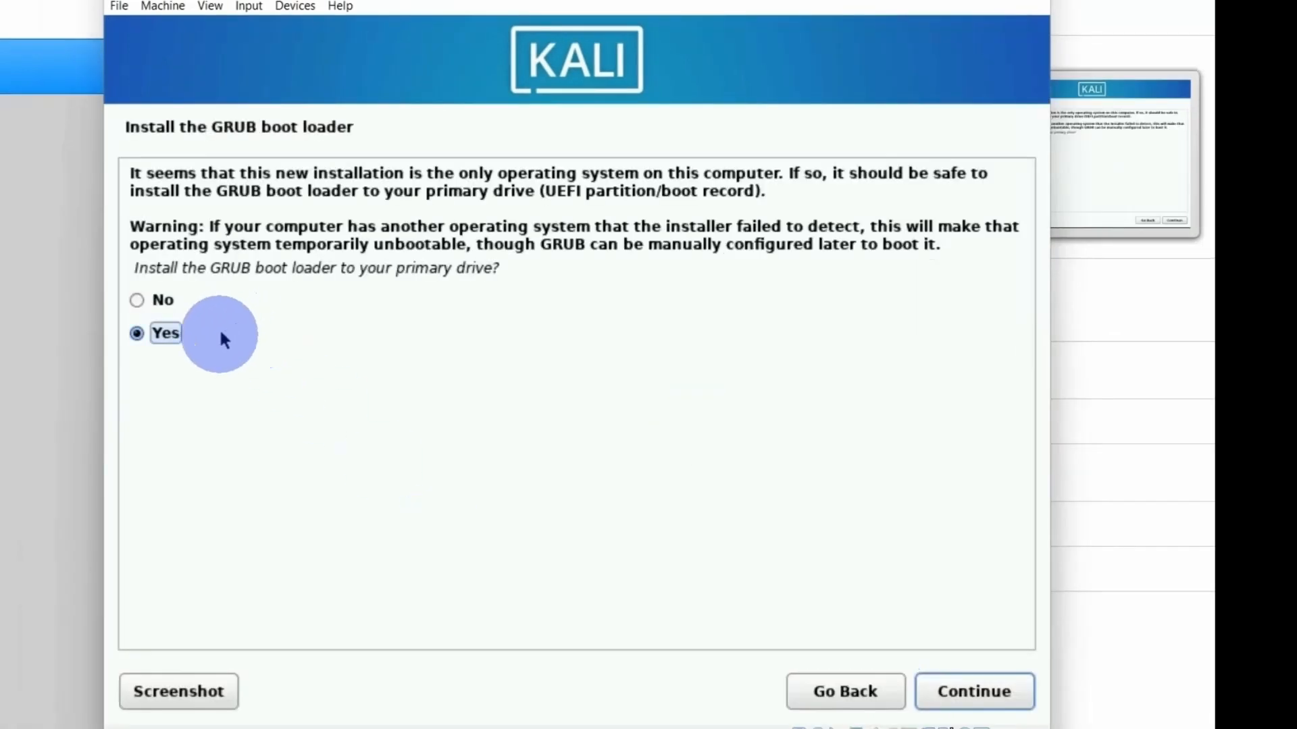
pyautogui.click(952, 674)
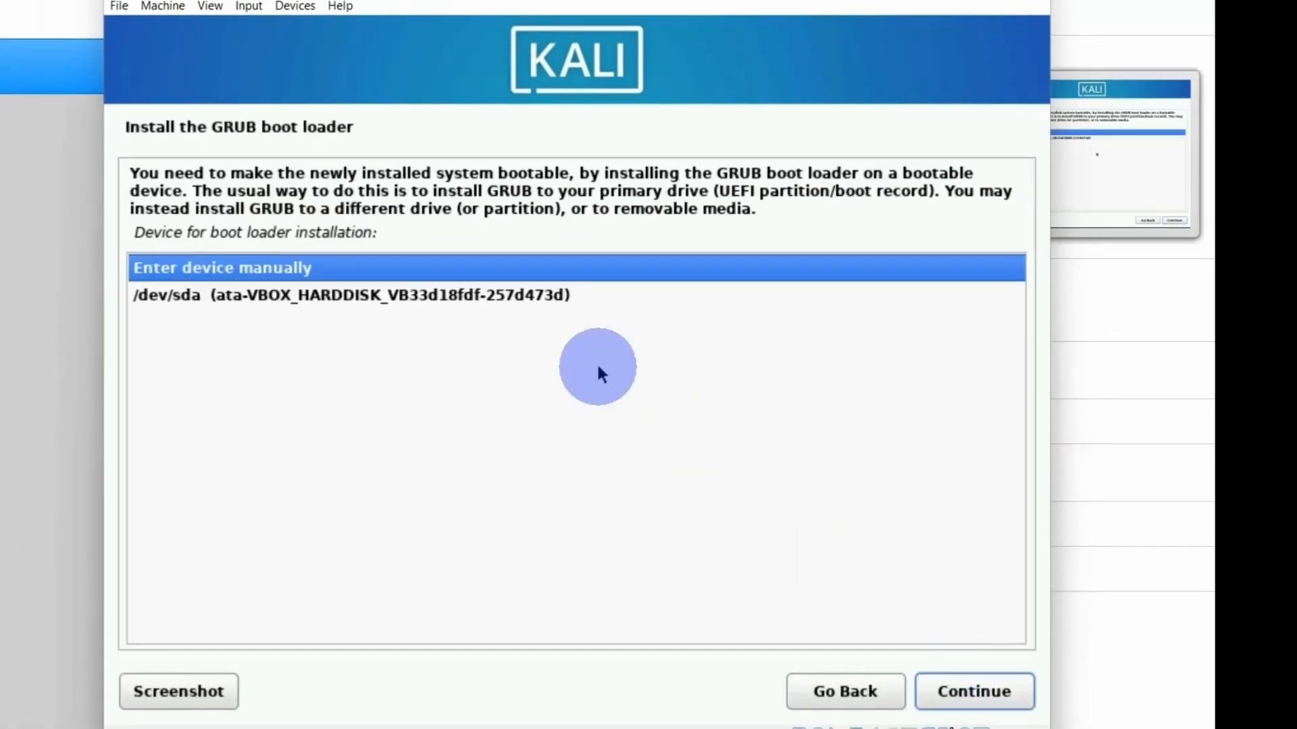
pyautogui.click(557, 298)
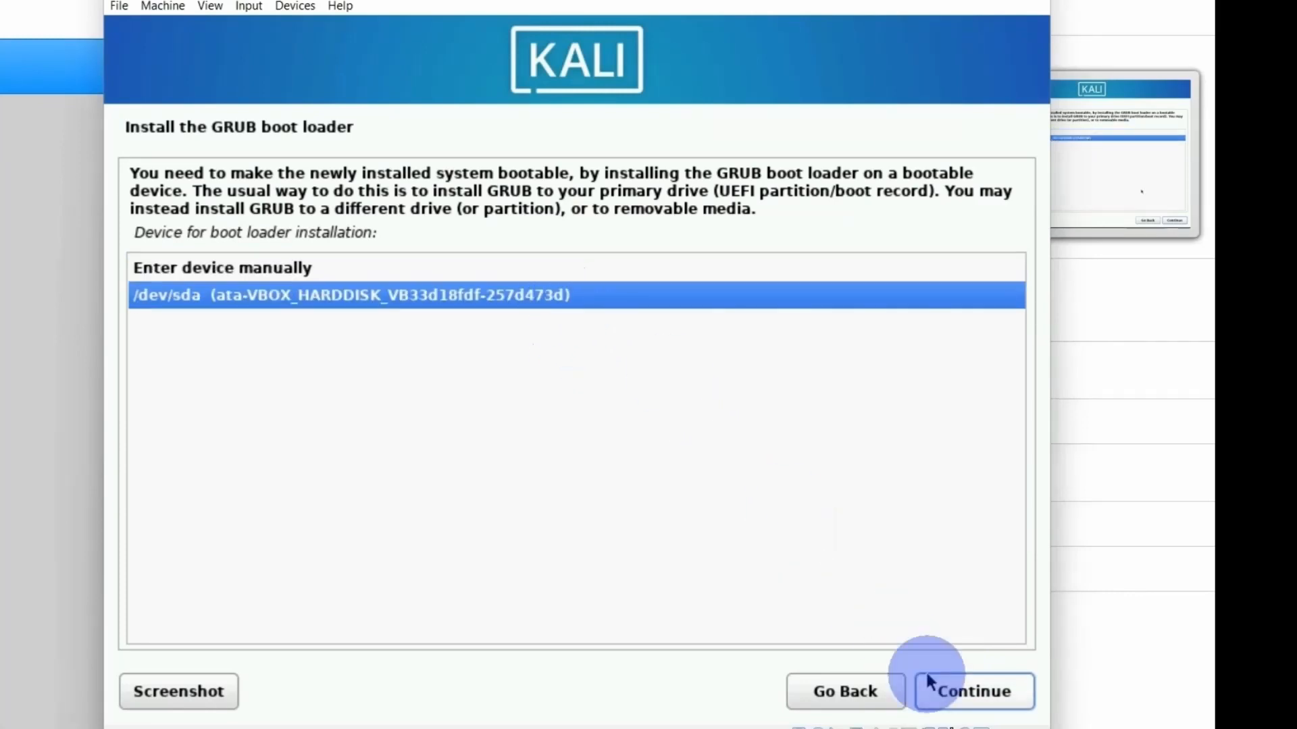
pyautogui.click(967, 690)
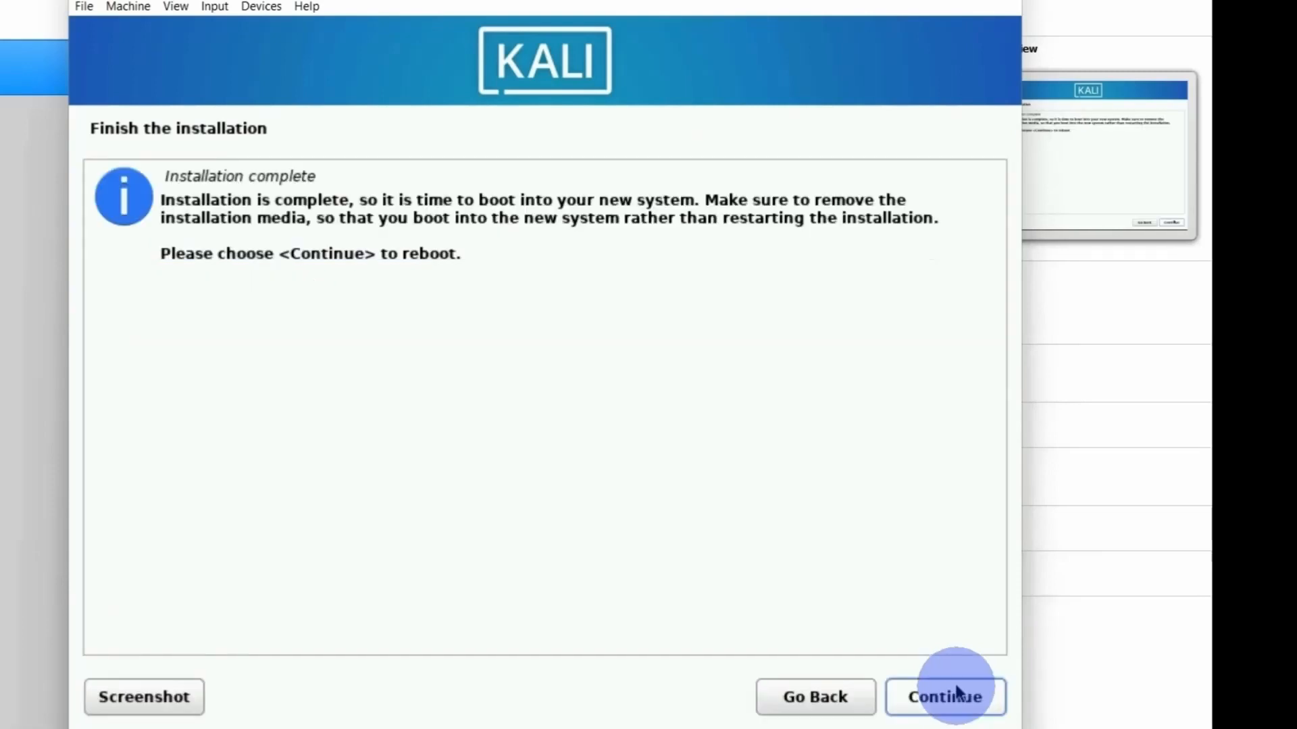
# - Finish the installation by rebooting into the new system, and log in with the account's username and password
pyautogui.click(957, 690)
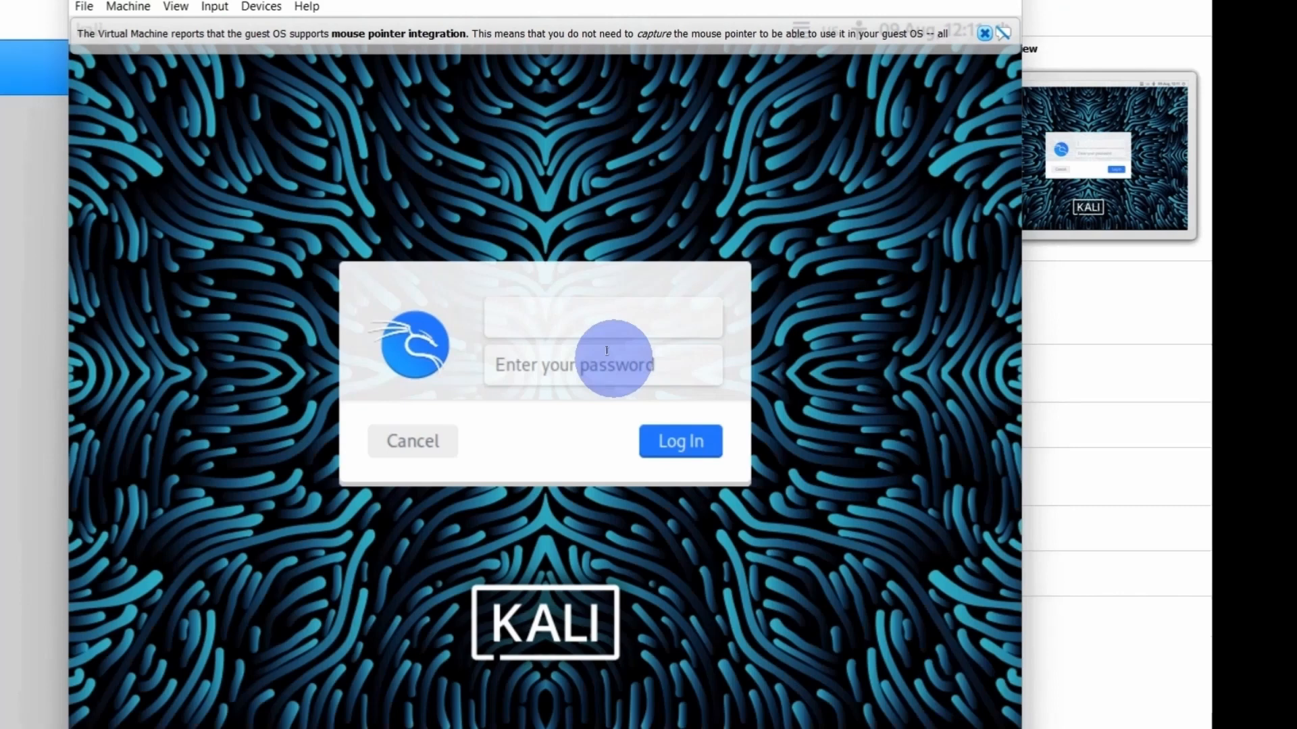
pyautogui.write('smalik')
pyautogui.click(606, 351)
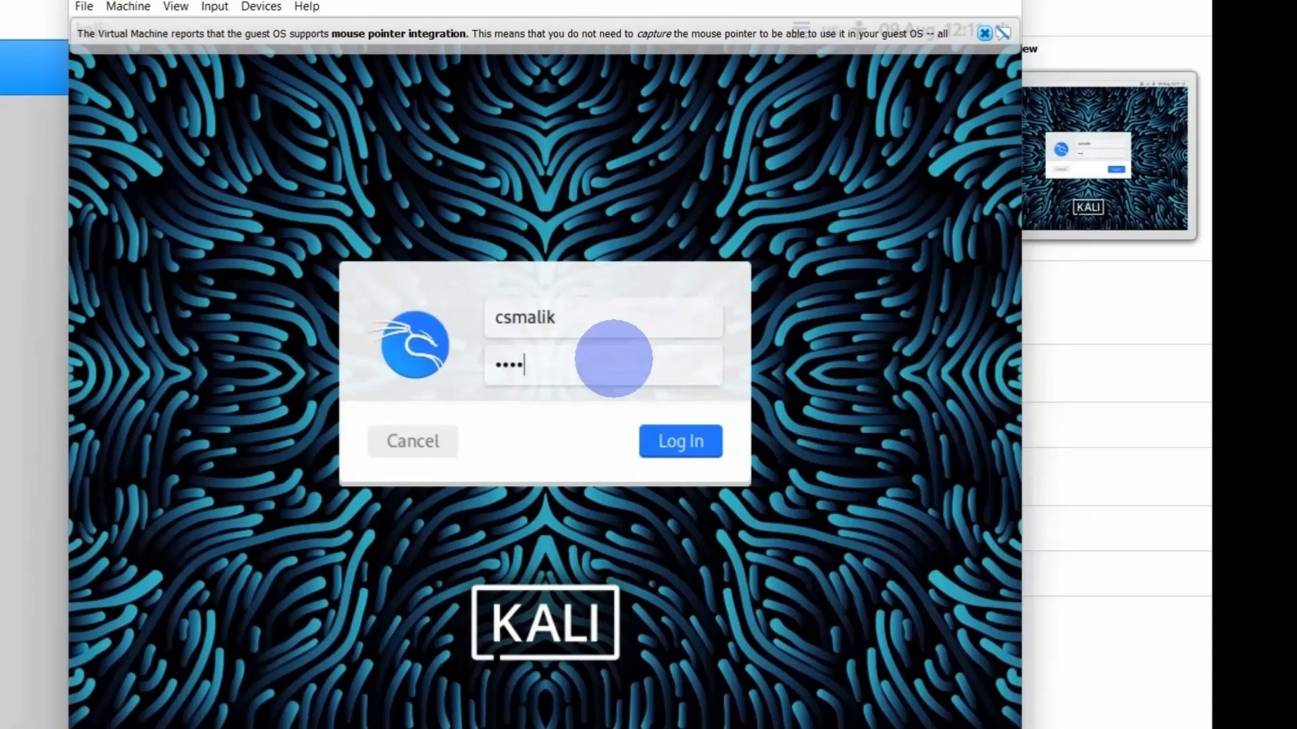
pyautogui.press('Return')
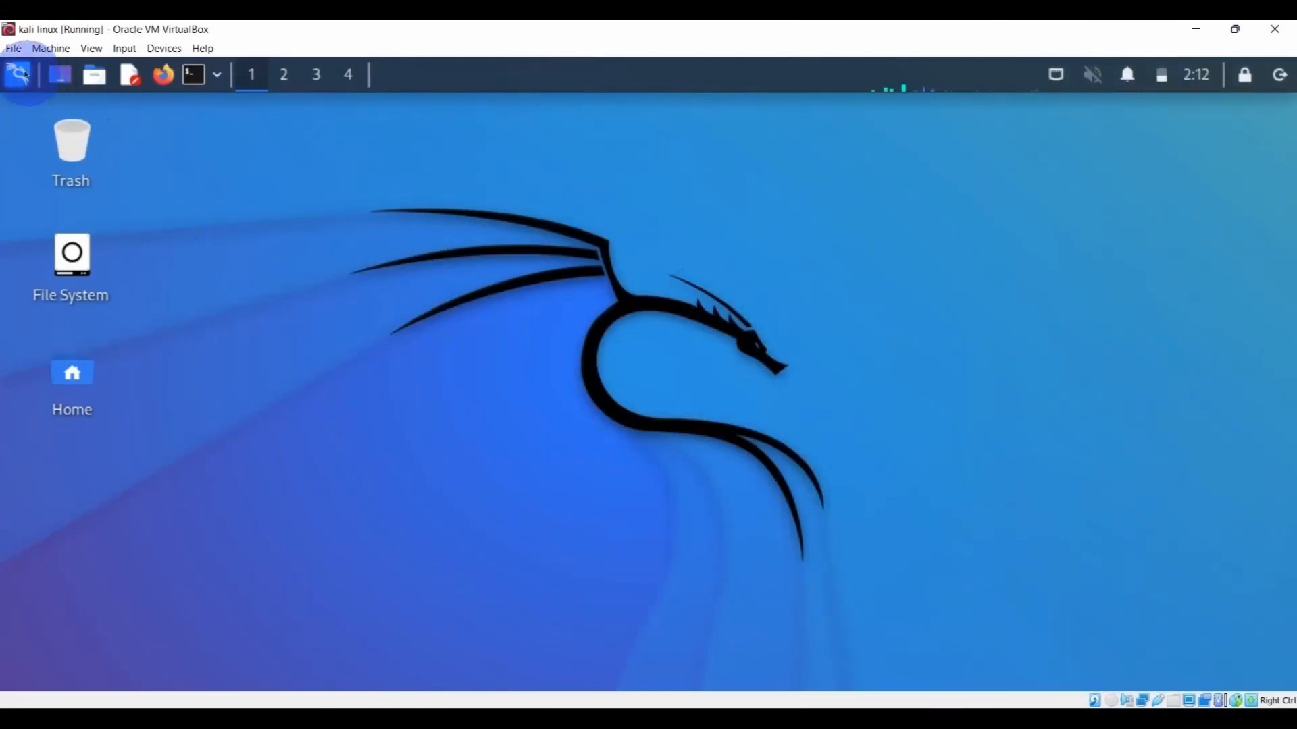
# - Look through the Forensics category of the installed Kali applications, and open a terminal window on the desktop
pyautogui.click(18, 73)
pyautogui.moveTo(159, 616)
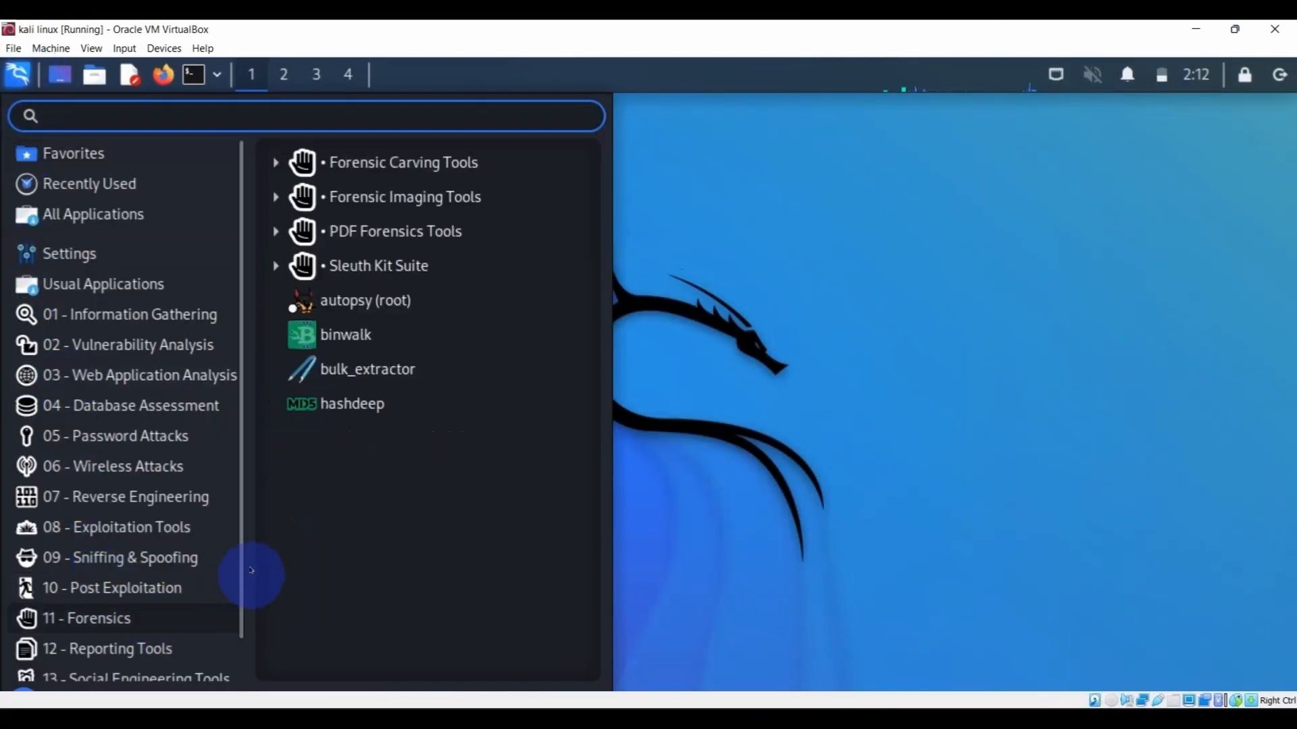
pyautogui.click(194, 75)
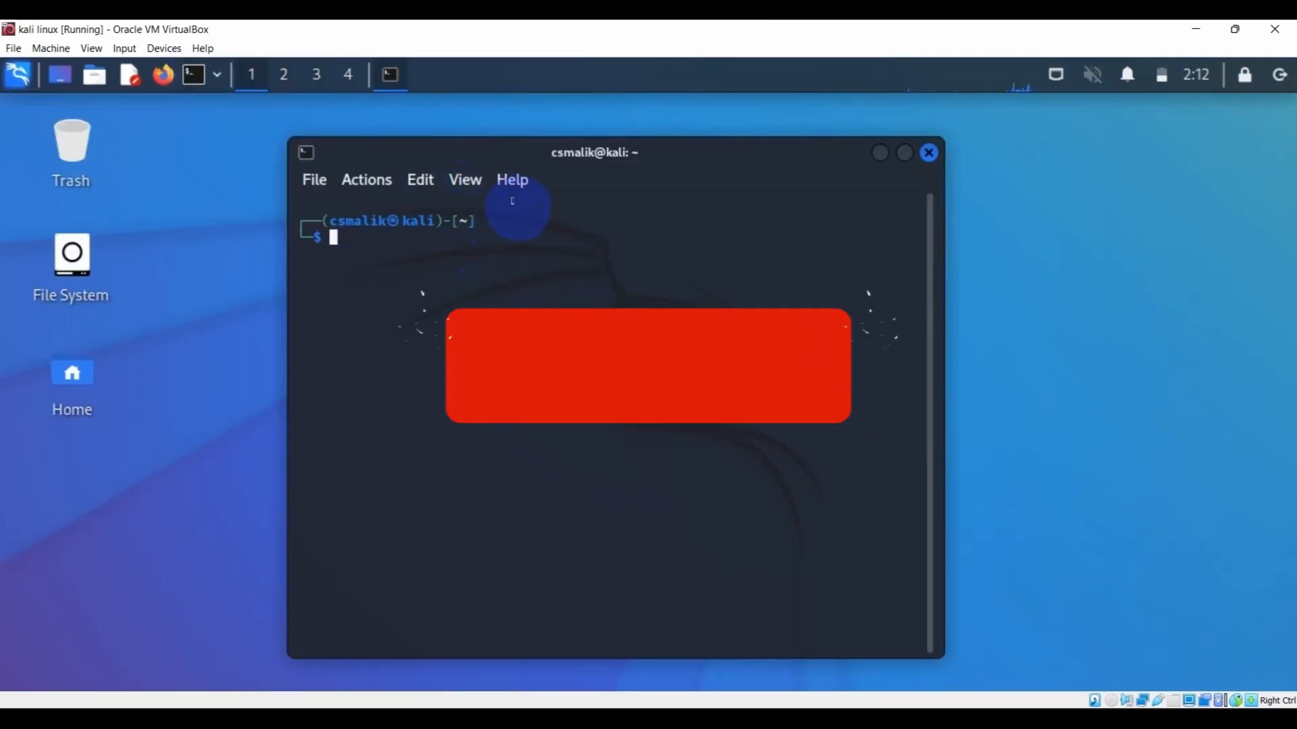
pyautogui.moveTo(512, 158); pyautogui.dragTo(428, 174)
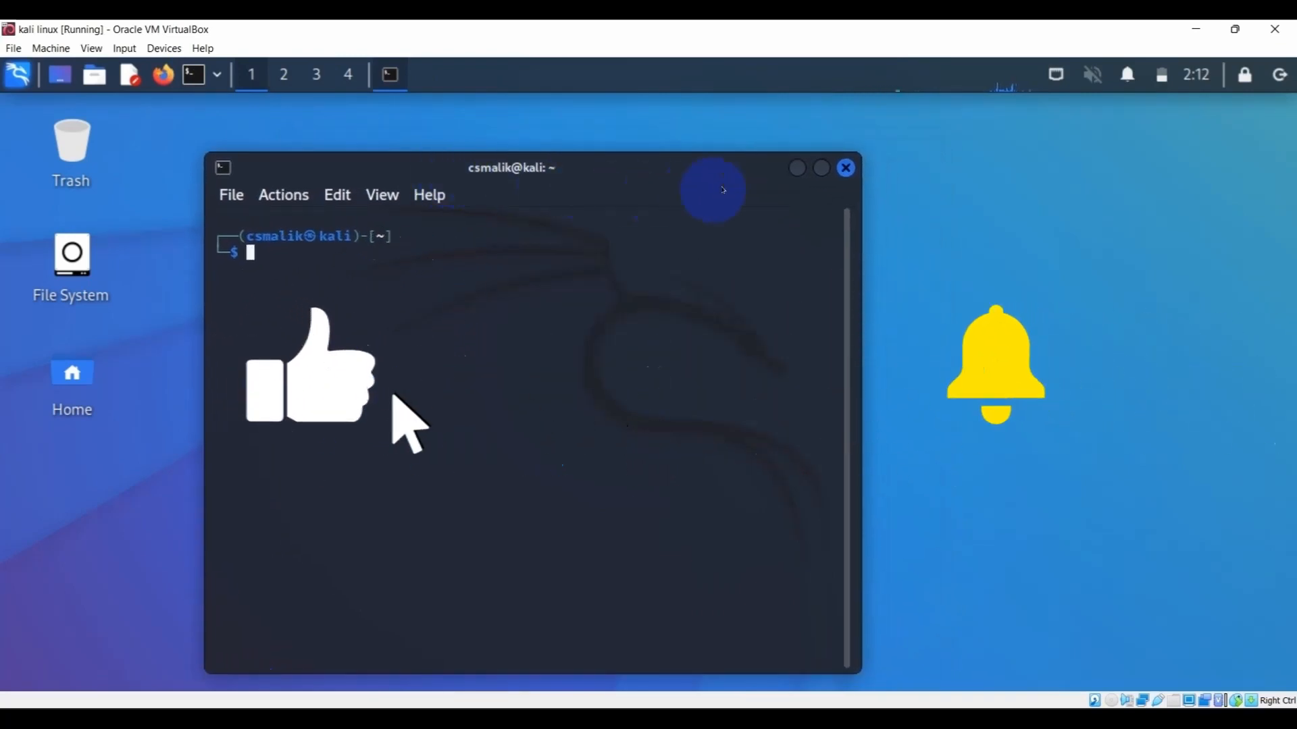